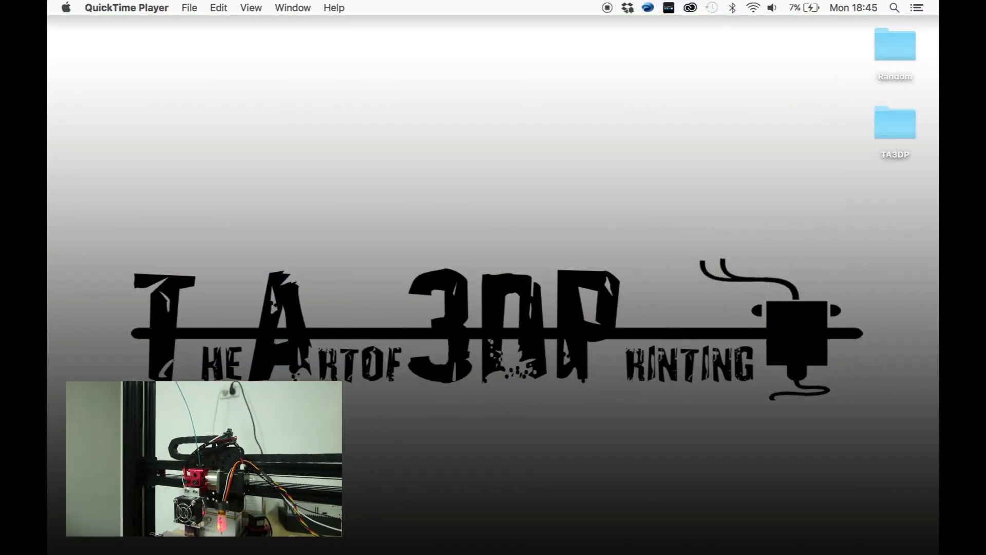
- Launch Pronterface from Launchpad, connect to the printer and heat the hotend to 220 °C
{"action": "mouse_move", "coordinate": [380, 553]}
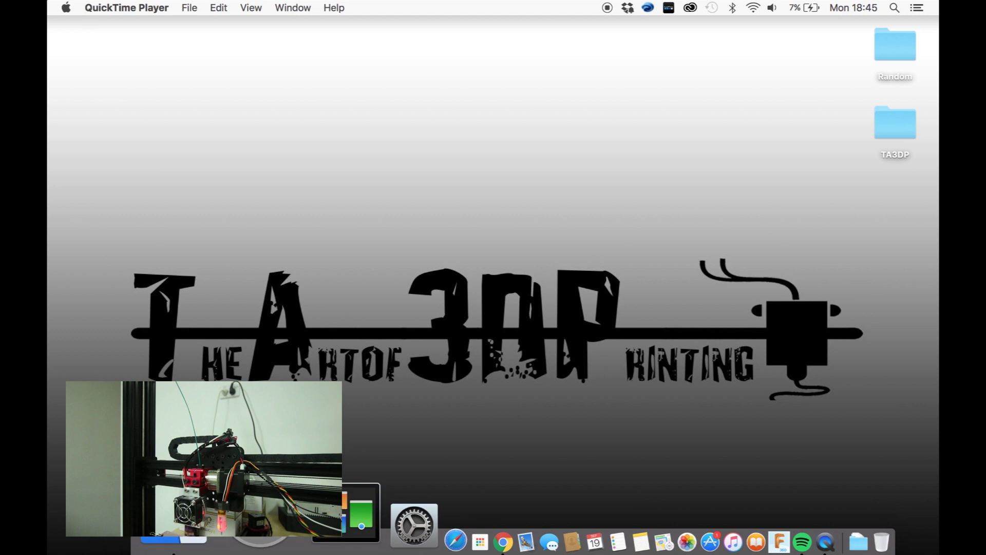
{"action": "key", "text": "F4"}
{"action": "scroll", "coordinate": [473, 376], "scroll_direction": "right", "scroll_amount": 3}
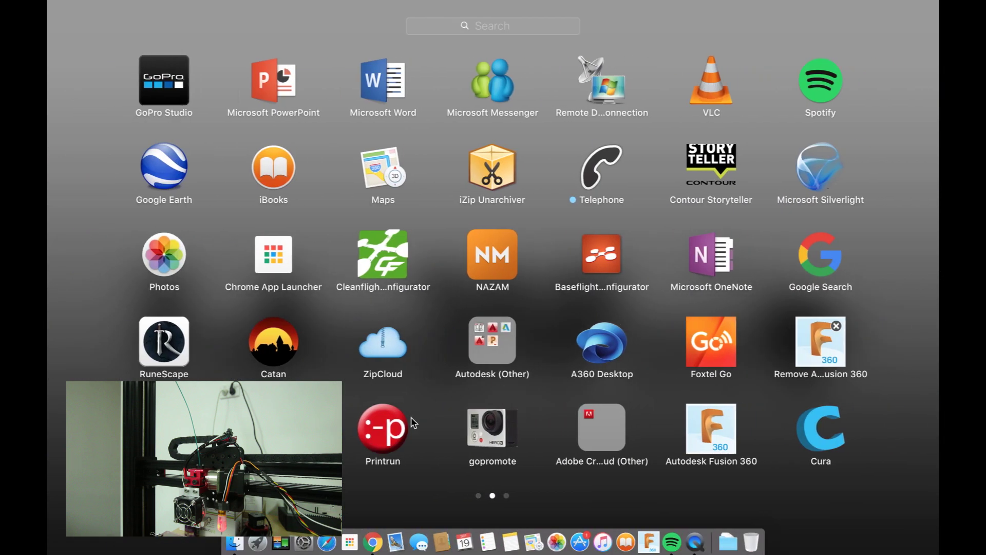
{"action": "left_click", "coordinate": [392, 426]}
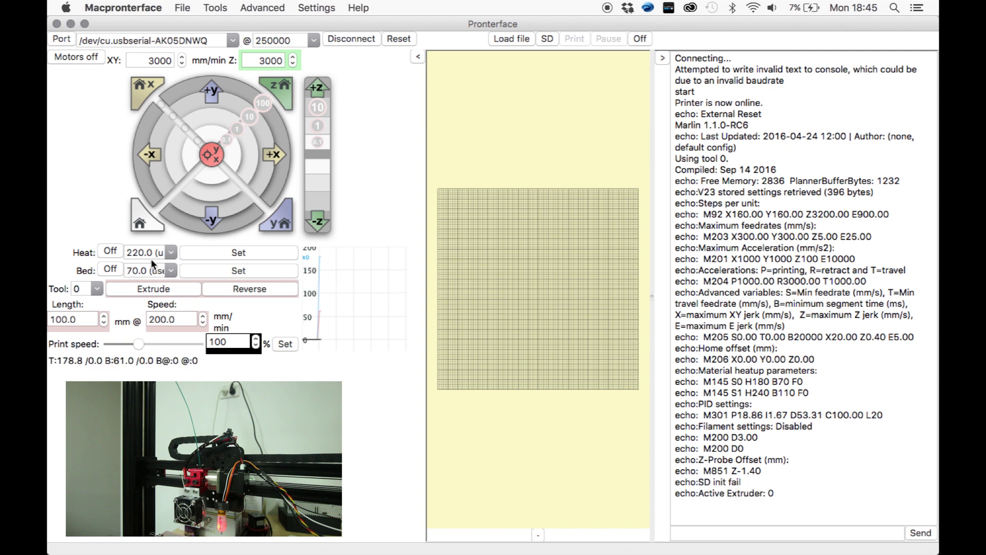
{"action": "left_click", "coordinate": [212, 252]}
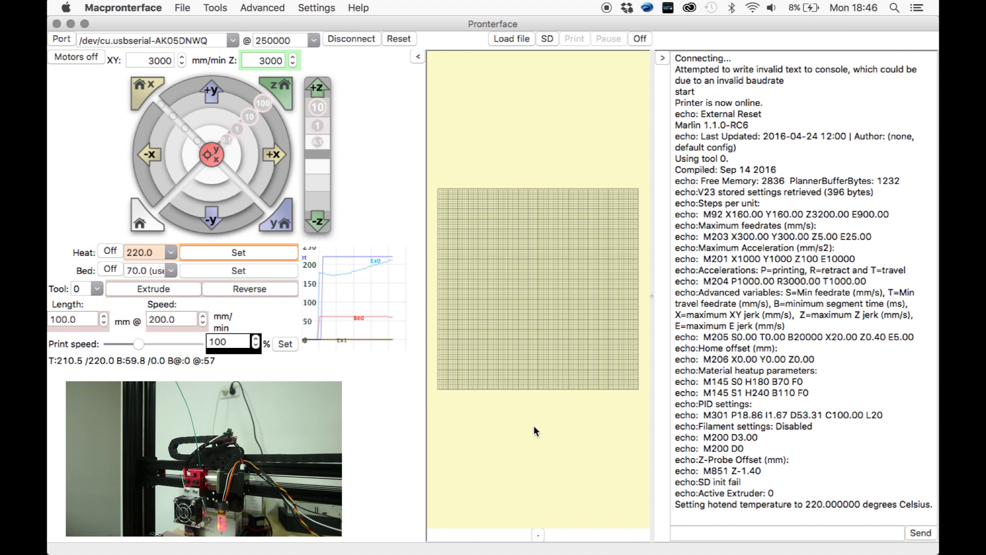
{"action": "left_click", "coordinate": [860, 216]}
{"action": "left_click_drag", "start_coordinate": [860, 216], "coordinate": [888, 219]}
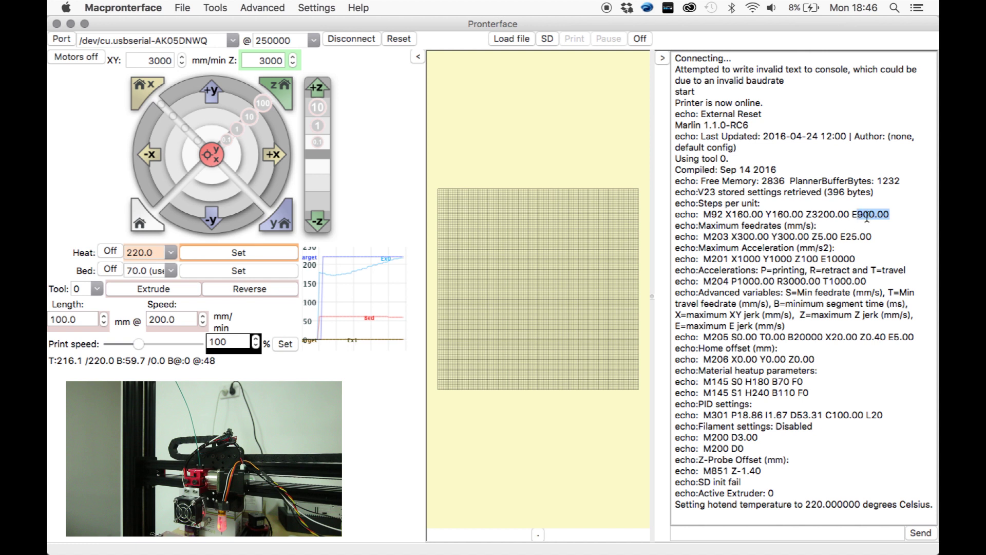
{"action": "left_click", "coordinate": [866, 227]}
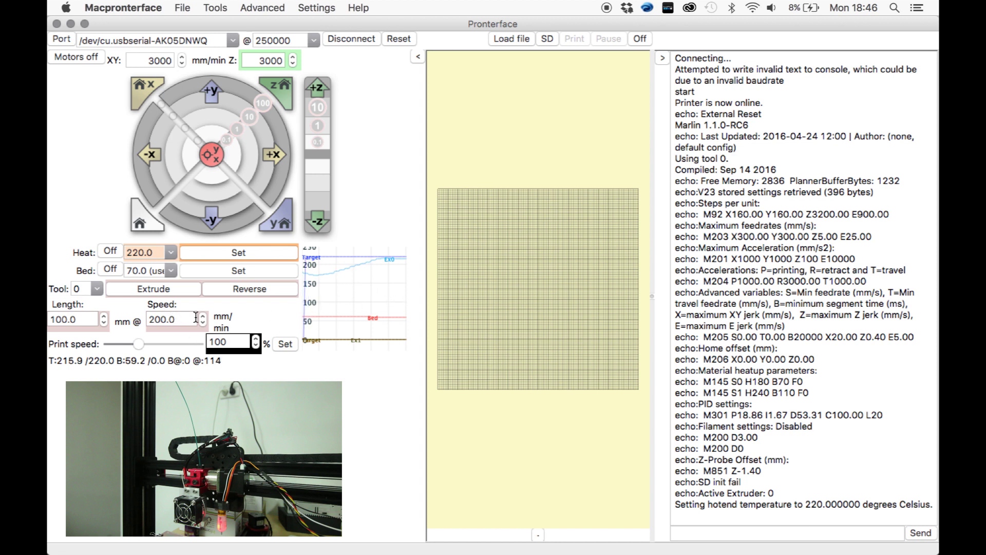
- Enter a 100 mm extrusion length and a 200 mm/min extrusion speed in Pronterface
{"action": "left_click_drag", "start_coordinate": [82, 319], "coordinate": [50, 319]}
{"action": "key", "text": "BackSpace"}
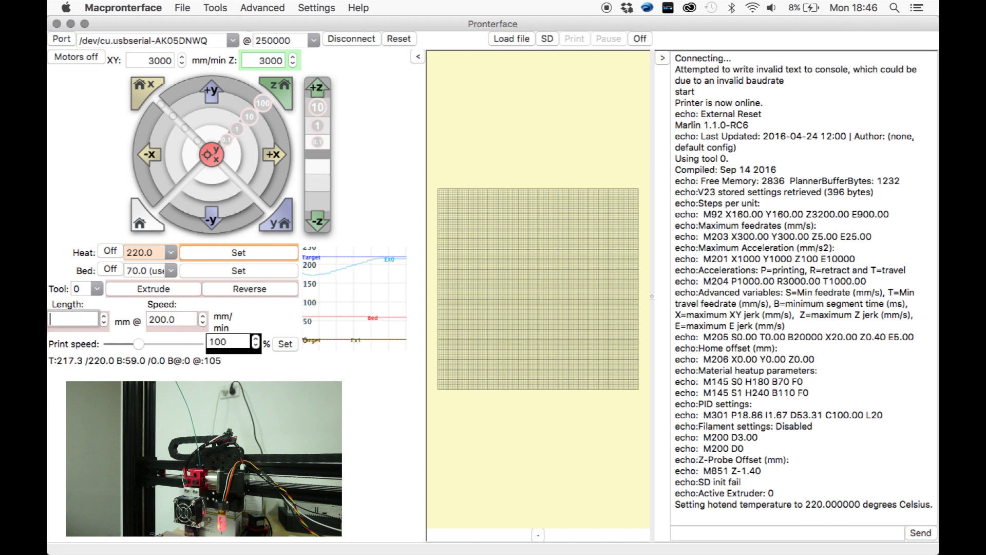
{"action": "type", "text": "100"}
{"action": "left_click", "coordinate": [182, 318]}
{"action": "left_click", "coordinate": [179, 320]}
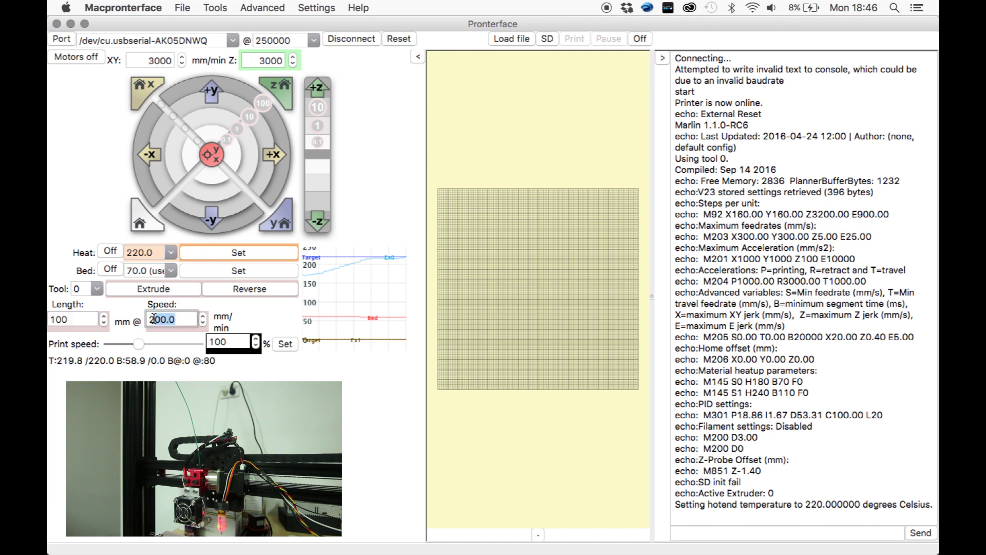
{"action": "left_click", "coordinate": [188, 319]}
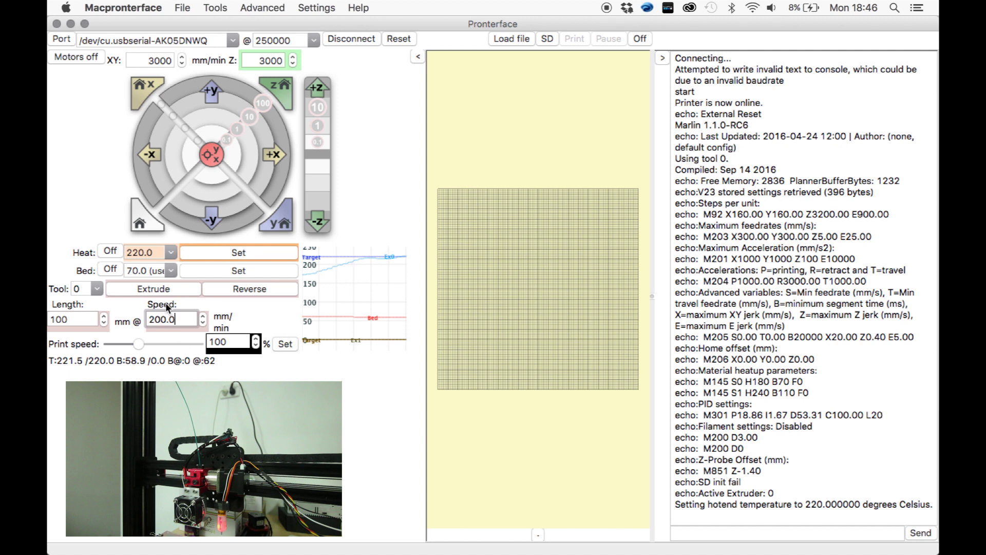
{"action": "left_click", "coordinate": [83, 319]}
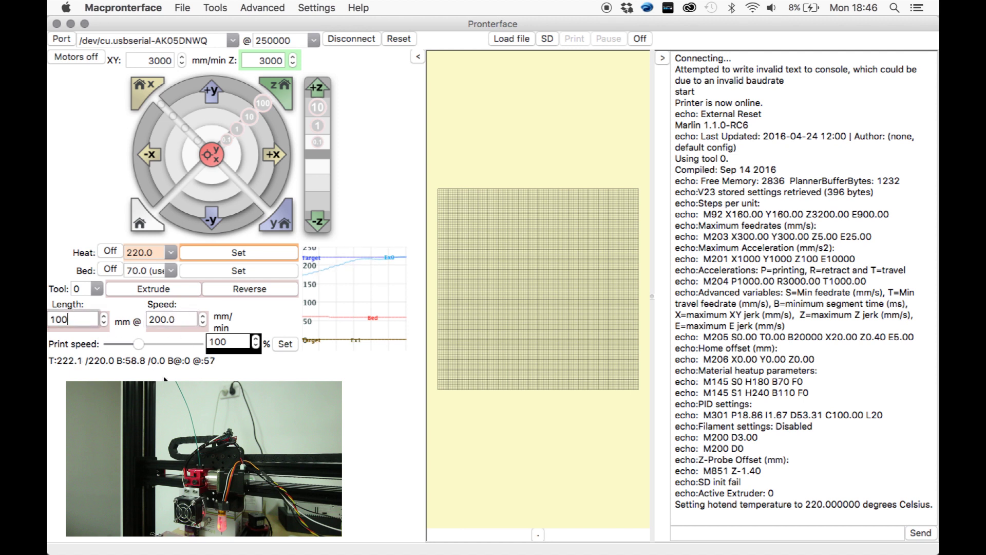
{"action": "left_click", "coordinate": [179, 317]}
{"action": "left_click", "coordinate": [78, 317]}
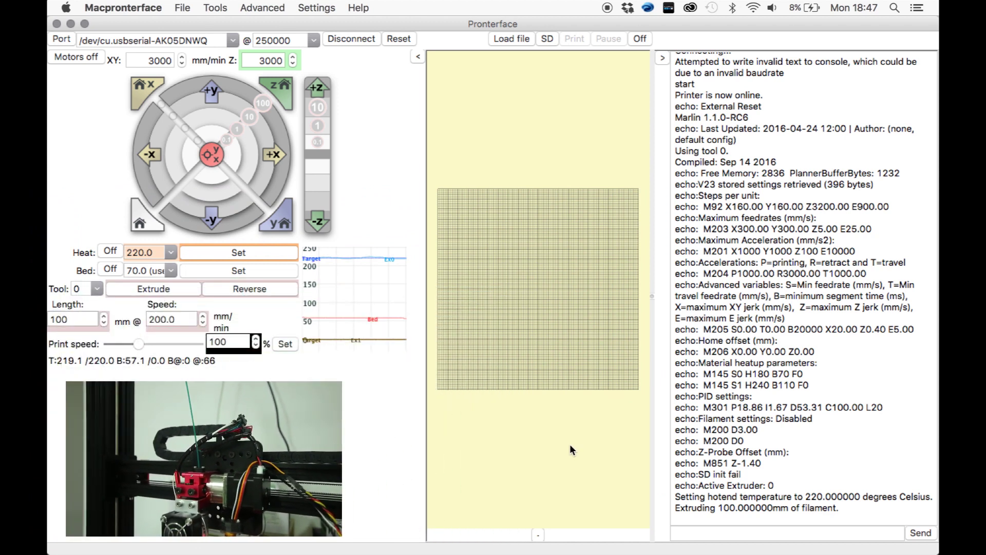
- Note the E900.00 steps value and draft an M92 E command in the console box
{"action": "left_click", "coordinate": [855, 204]}
{"action": "left_click_drag", "start_coordinate": [855, 205], "coordinate": [890, 206]}
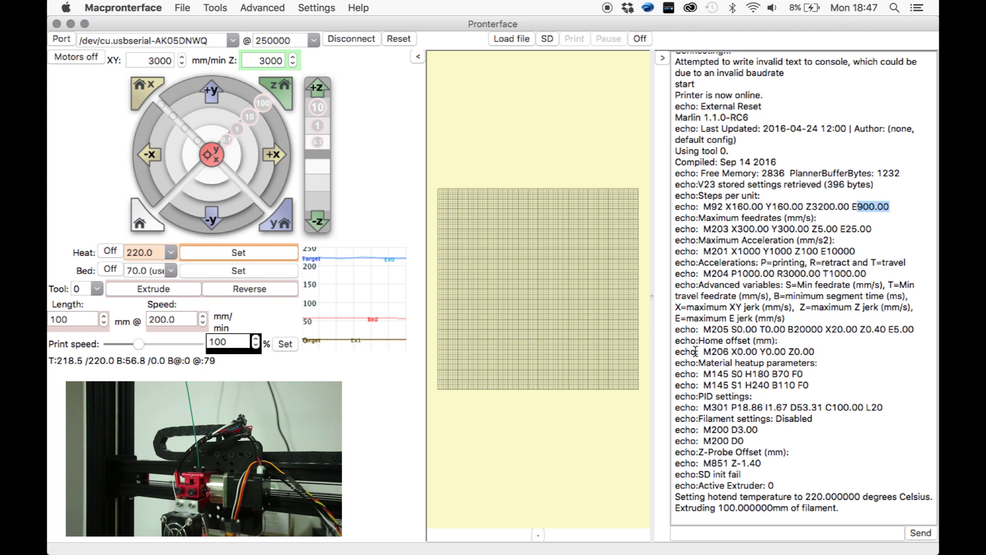
{"action": "left_click", "coordinate": [685, 535]}
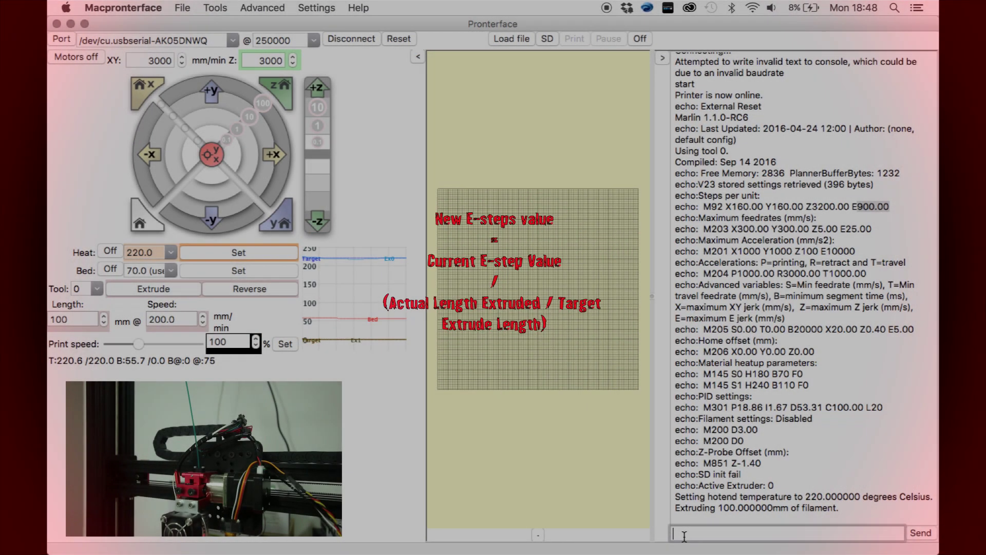
{"action": "type", "text": "M93"}
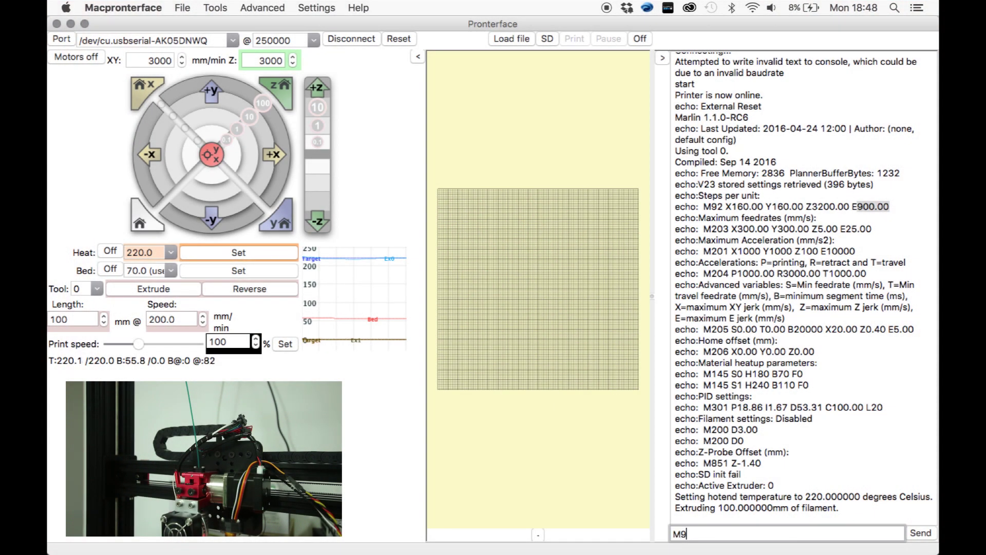
{"action": "key", "text": "BackSpace"}
{"action": "type", "text": "2 Exxx"}
{"action": "key", "text": "BackSpace"}
{"action": "key", "text": "BackSpace"}
{"action": "key", "text": "BackSpace"}
{"action": "key", "text": "BackSpace"}
{"action": "key", "text": "BackSpace"}
{"action": "key", "text": "BackSpace"}
{"action": "key", "text": "BackSpace"}
{"action": "key", "text": "BackSpace"}
- Send M501 to reload stored settings and confirm E900.00 in the console
{"action": "type", "text": "M500"}
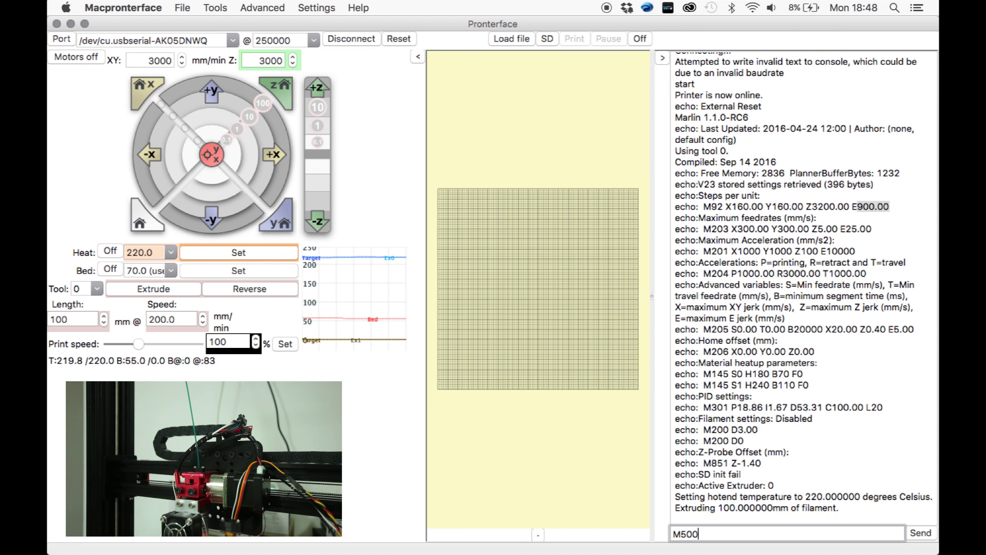
{"action": "key", "text": "BackSpace"}
{"action": "key", "text": "BackSpace"}
{"action": "key", "text": "BackSpace"}
{"action": "type", "text": "501"}
{"action": "key", "text": "Return"}
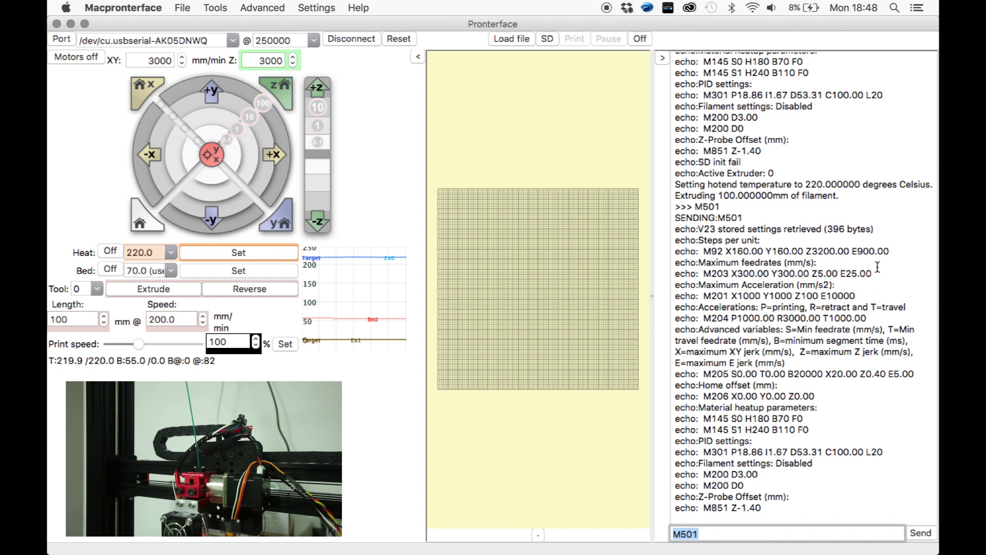
{"action": "left_click_drag", "start_coordinate": [853, 251], "coordinate": [892, 252]}
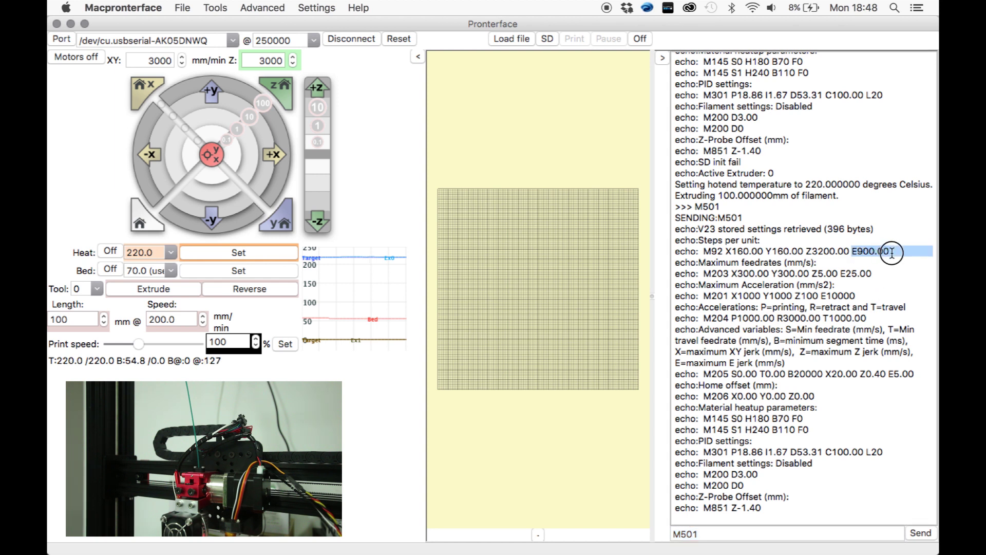
{"action": "left_click", "coordinate": [892, 277]}
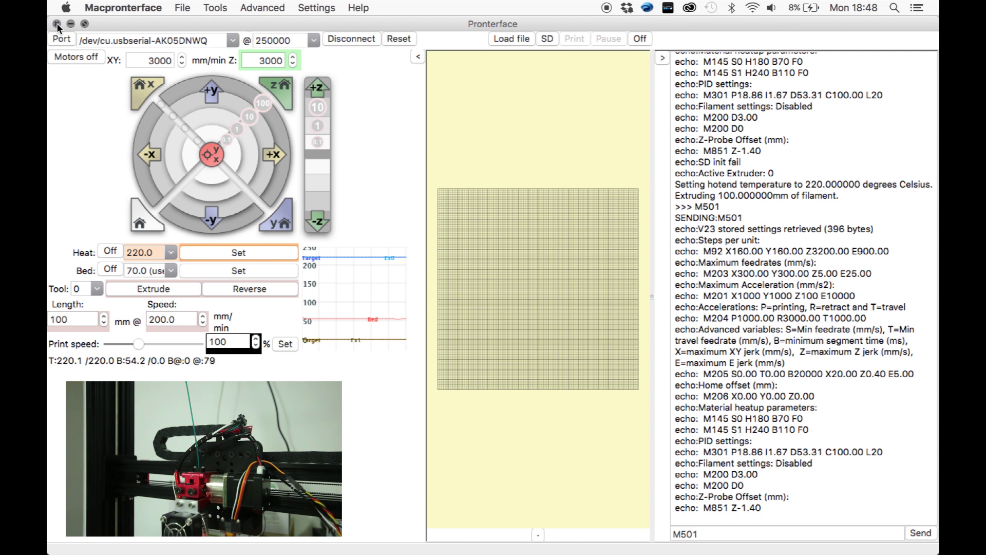
- Set the bed target temperature to 70 °C
{"action": "left_click", "coordinate": [240, 271]}
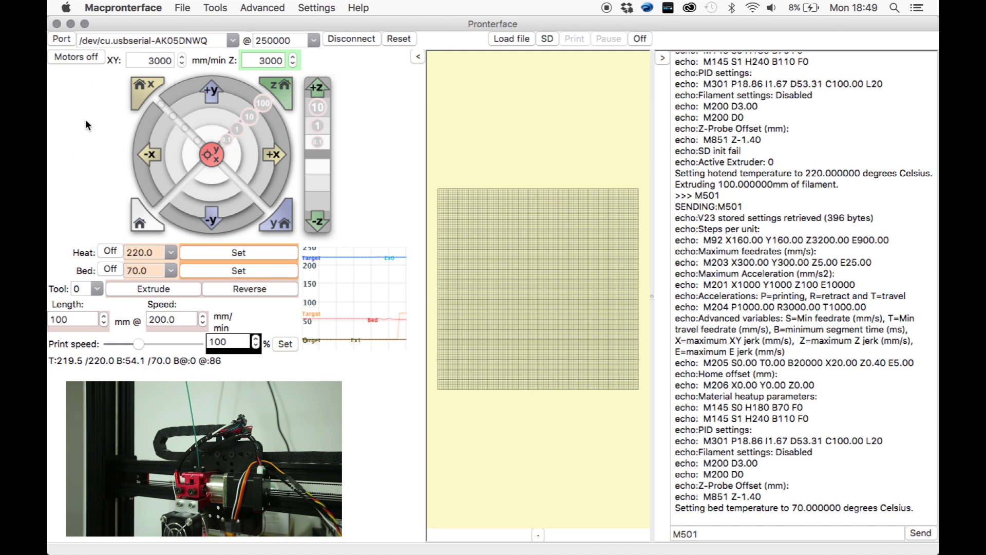
- Launch Cura from Launchpad and switch the machine profile
{"action": "mouse_move", "coordinate": [385, 552]}
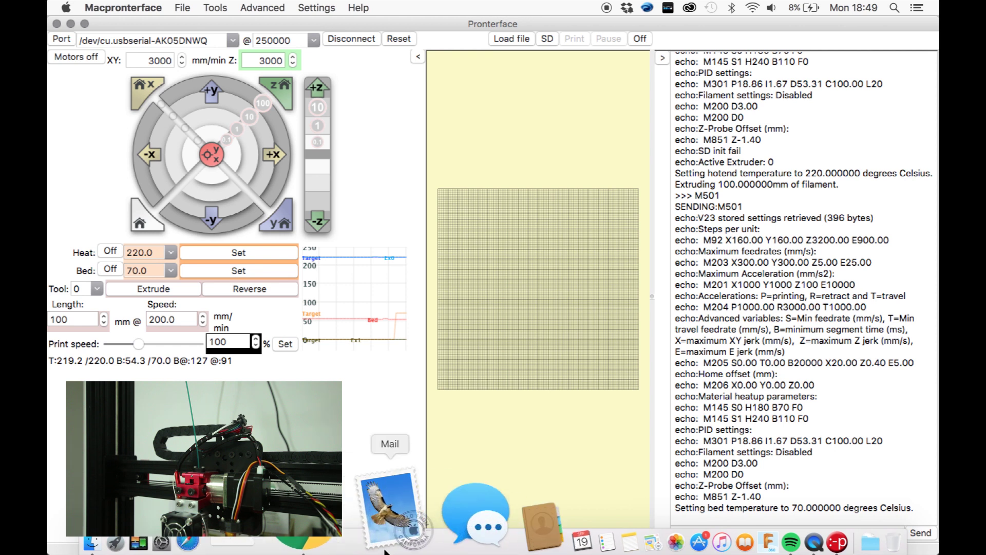
{"action": "left_click", "coordinate": [396, 540]}
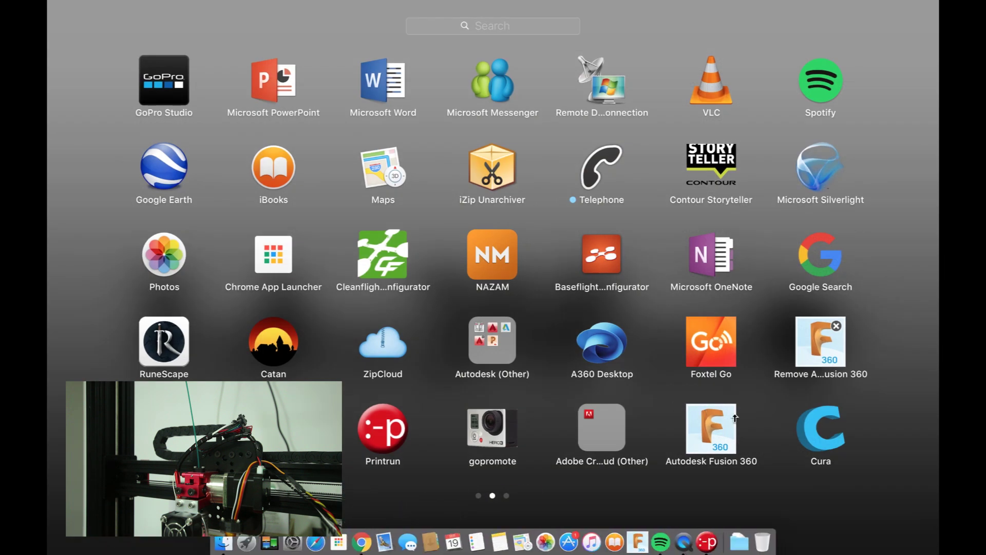
{"action": "left_click", "coordinate": [815, 427]}
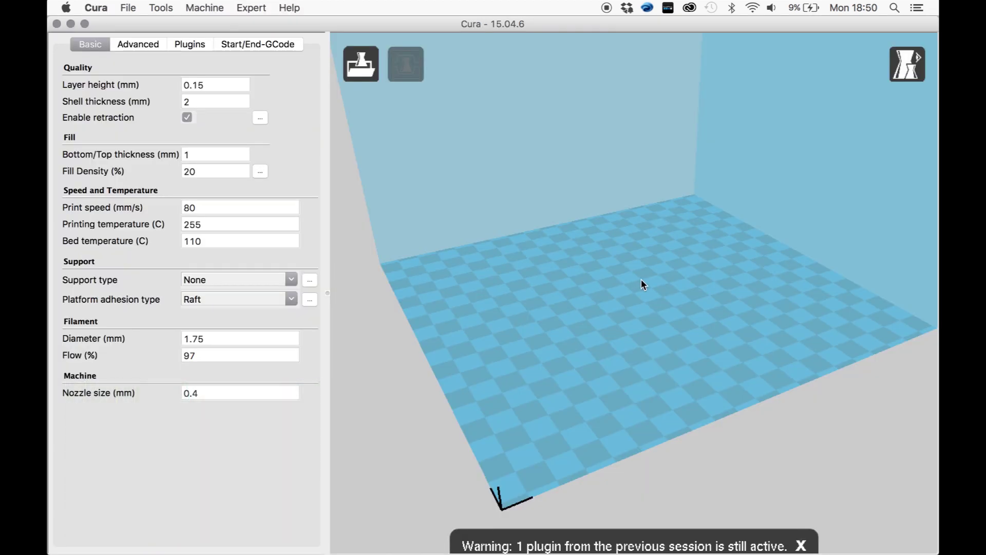
{"action": "left_click", "coordinate": [205, 7]}
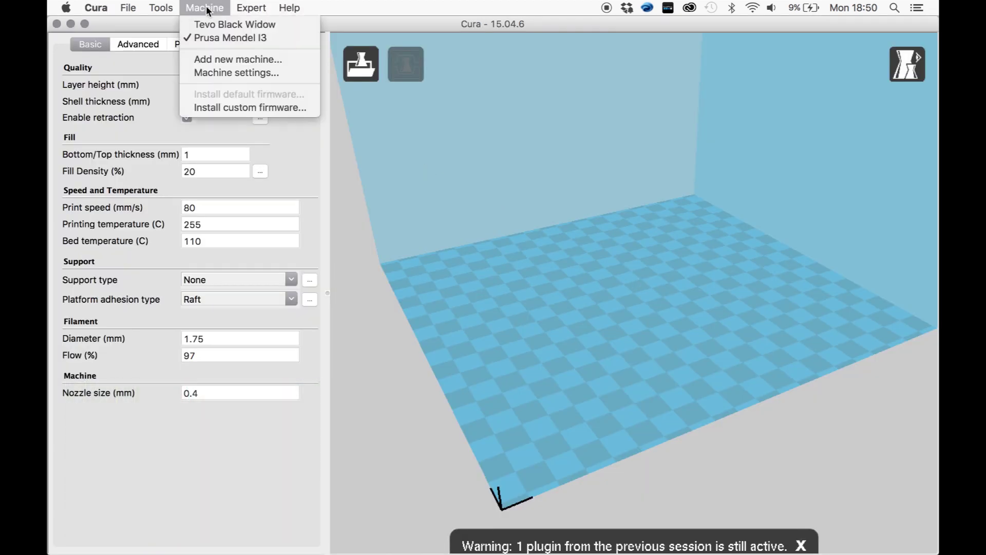
{"action": "left_click", "coordinate": [228, 29]}
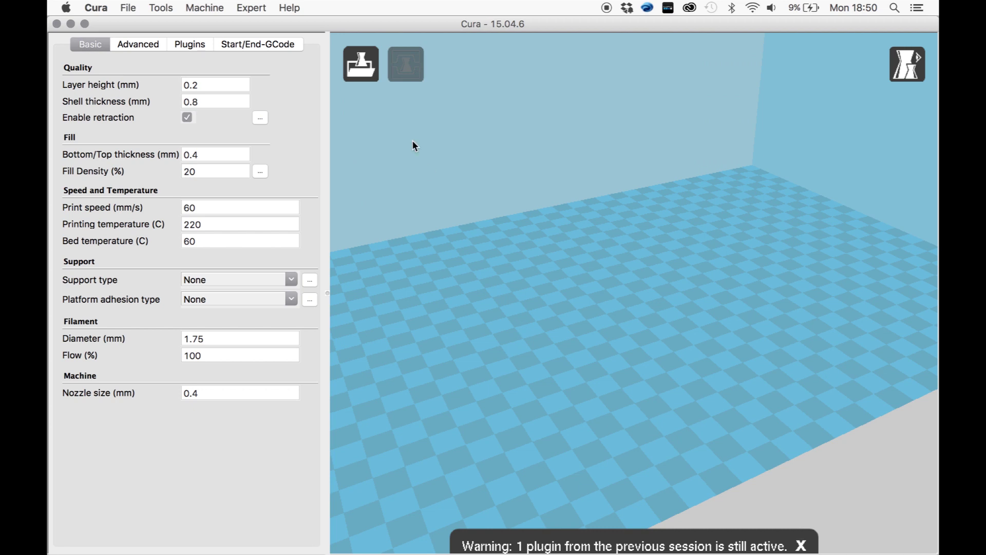
- Load 20mmTestCube_repaired.stl from the 20mm_Test_Cube folder onto the build plate
{"action": "key", "text": "super+l"}
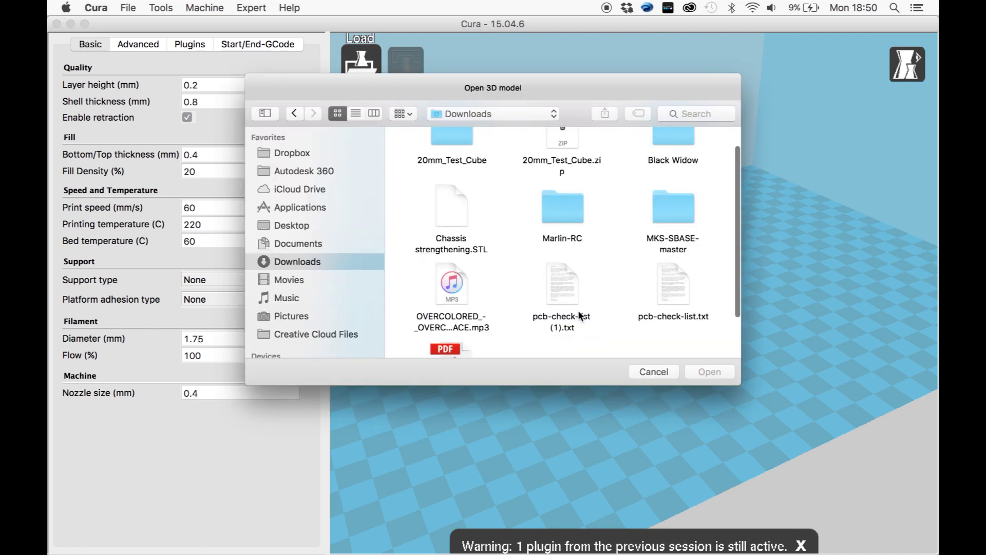
{"action": "left_click", "coordinate": [458, 144]}
{"action": "double_click", "coordinate": [458, 144]}
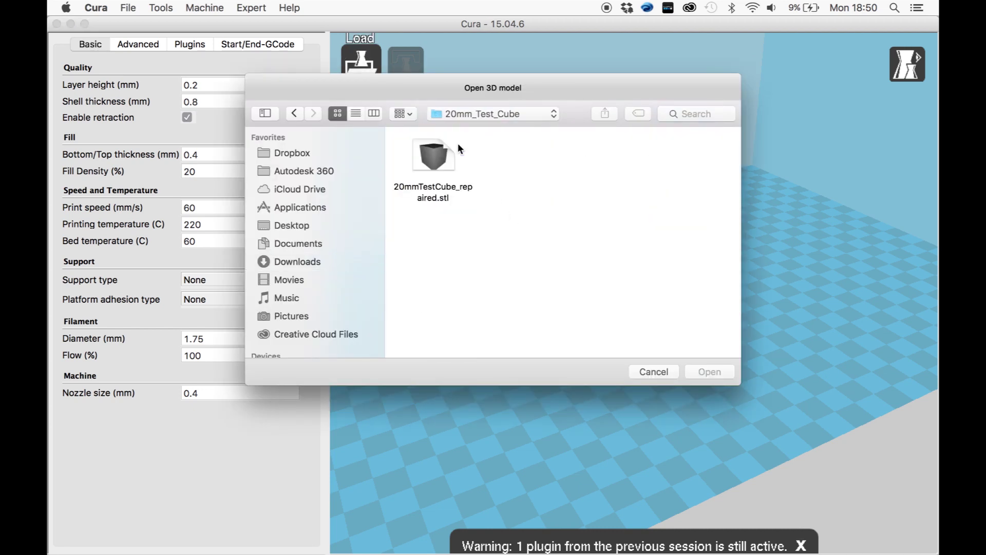
{"action": "key", "text": "Down"}
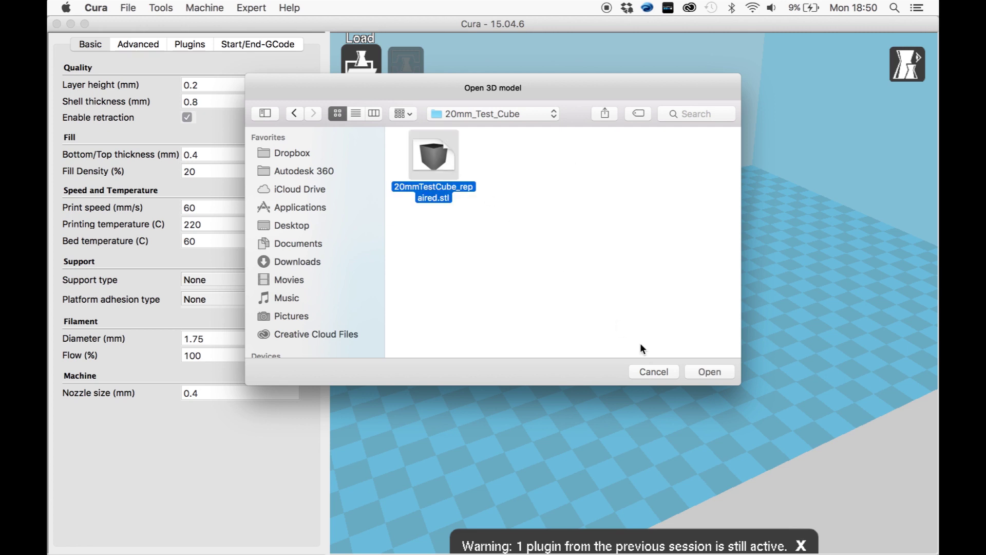
{"action": "left_click", "coordinate": [718, 367]}
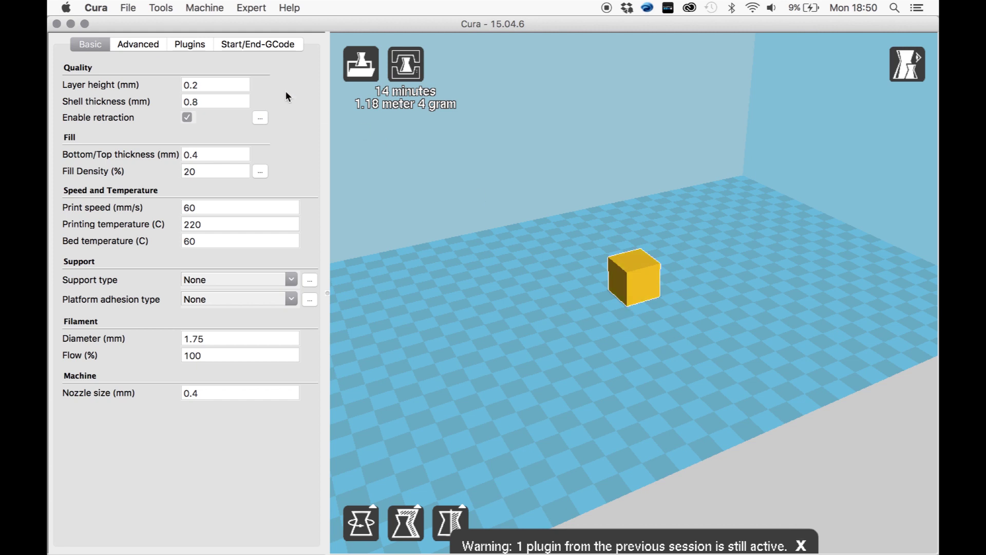
- Set shell thickness 0.4 mm, bottom/top thickness 0.8 mm and fill density 0%
{"action": "left_click", "coordinate": [221, 85]}
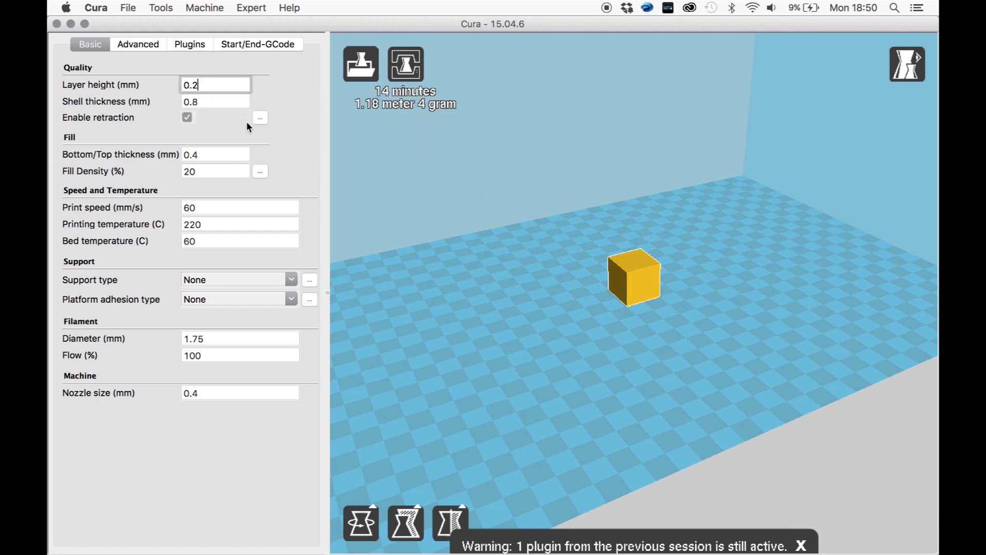
{"action": "left_click", "coordinate": [219, 101]}
{"action": "key", "text": "BackSpace"}
{"action": "type", "text": "4"}
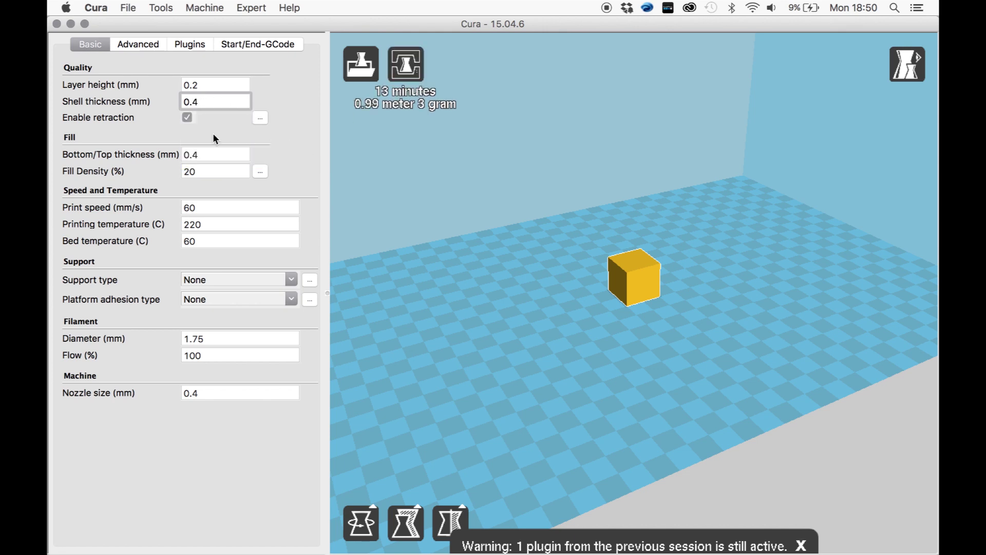
{"action": "left_click", "coordinate": [207, 154]}
{"action": "key", "text": "BackSpace"}
{"action": "key", "text": "BackSpace"}
{"action": "key", "text": "BackSpace"}
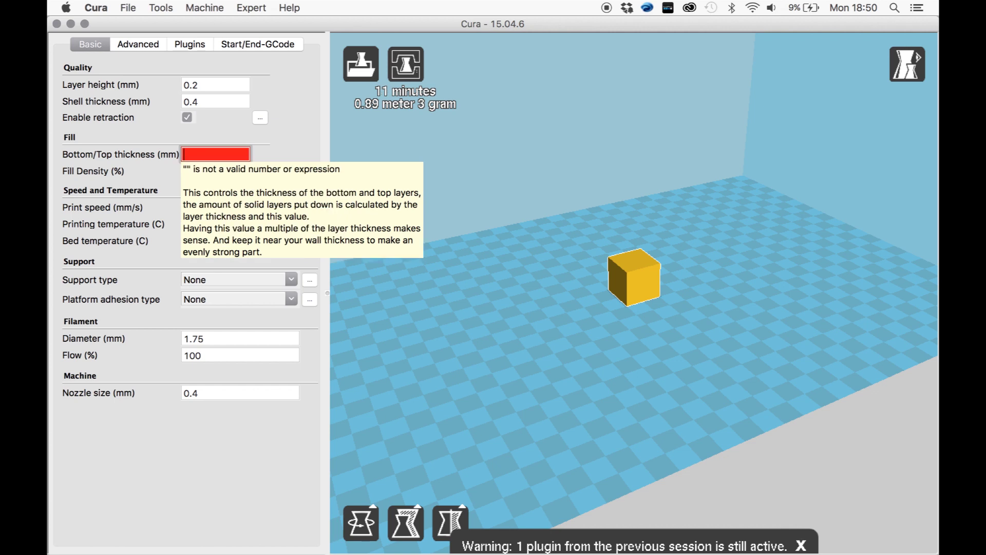
{"action": "type", "text": "1"}
{"action": "key", "text": "BackSpace"}
{"action": "type", "text": "0.8"}
{"action": "key", "text": "Tab"}
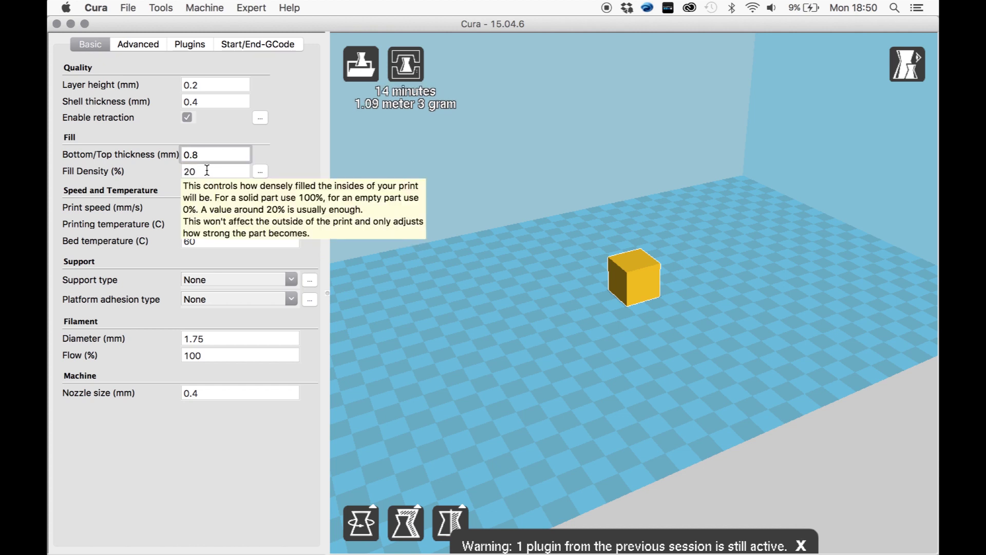
{"action": "type", "text": "0"}
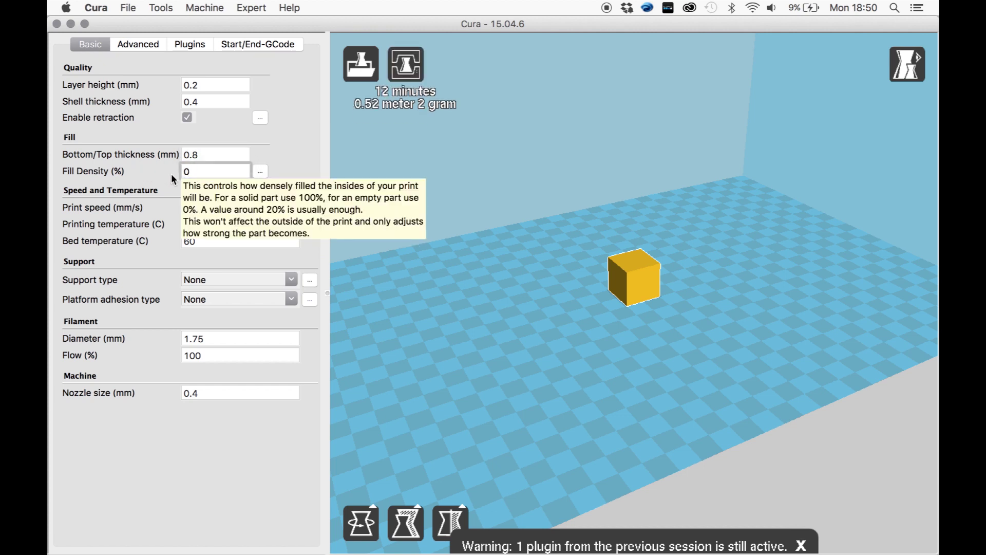
- Review speed, temperatures, filament and nozzle values, keeping Flow at 100%
{"action": "left_click", "coordinate": [237, 209]}
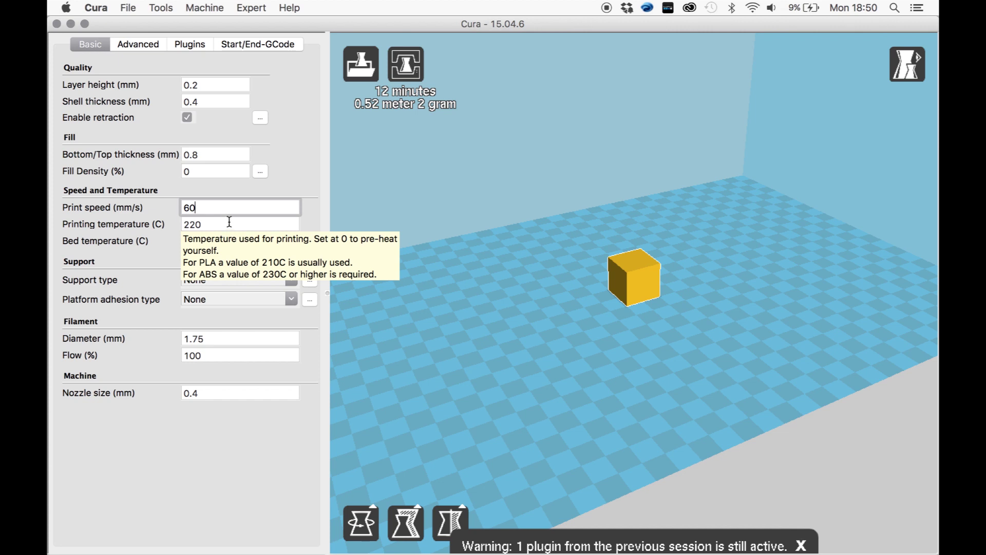
{"action": "left_click", "coordinate": [229, 222]}
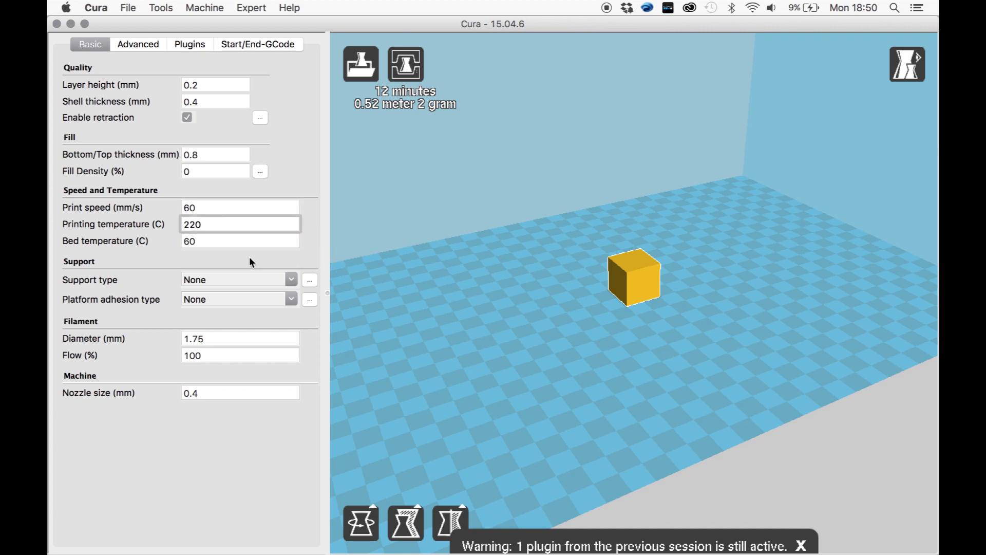
{"action": "left_click", "coordinate": [231, 241]}
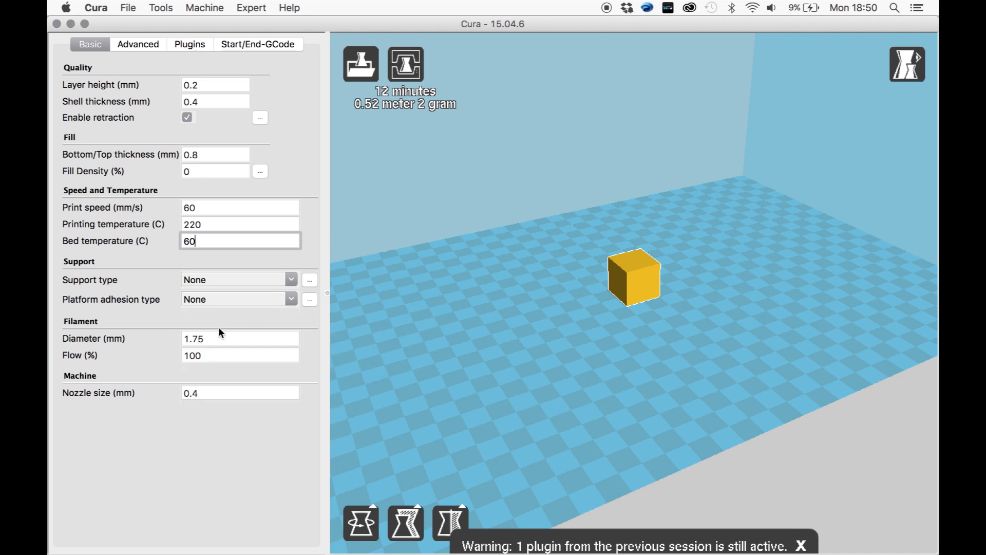
{"action": "left_click", "coordinate": [216, 355]}
{"action": "key", "text": "BackSpace"}
{"action": "key", "text": "BackSpace"}
{"action": "key", "text": "BackSpace"}
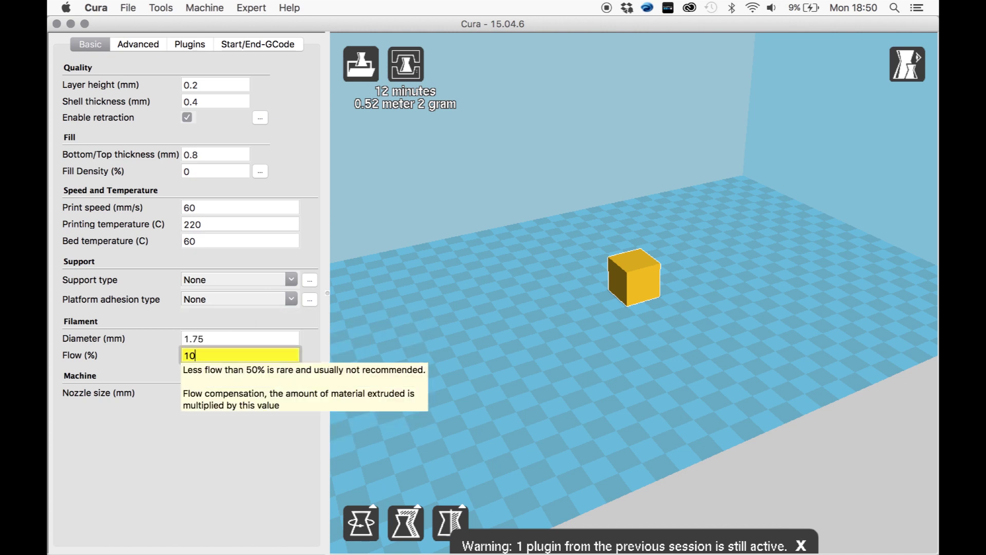
{"action": "type", "text": "100"}
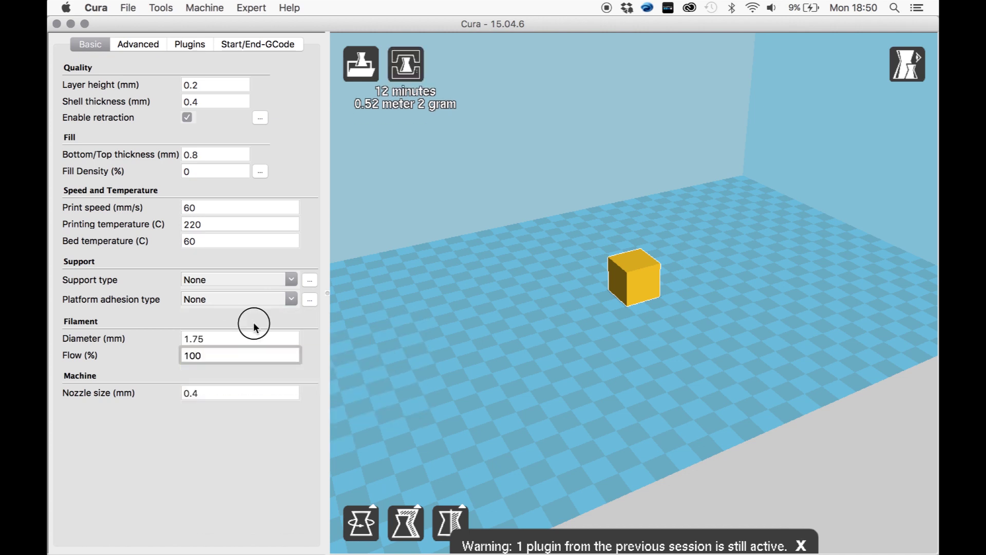
{"action": "left_click", "coordinate": [221, 341]}
{"action": "left_click", "coordinate": [222, 398]}
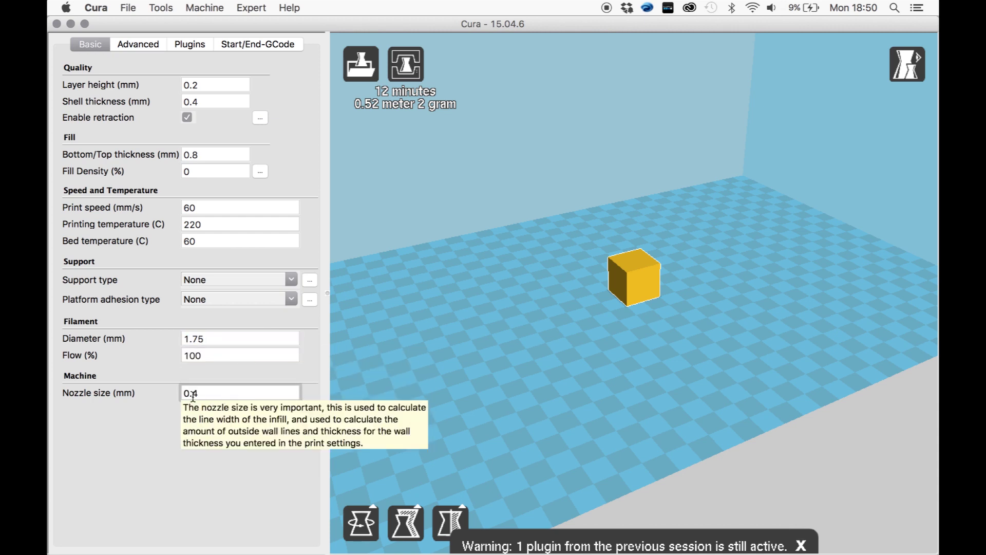
- Set the Advanced tab's outer shell speed to 0
{"action": "left_click", "coordinate": [133, 45]}
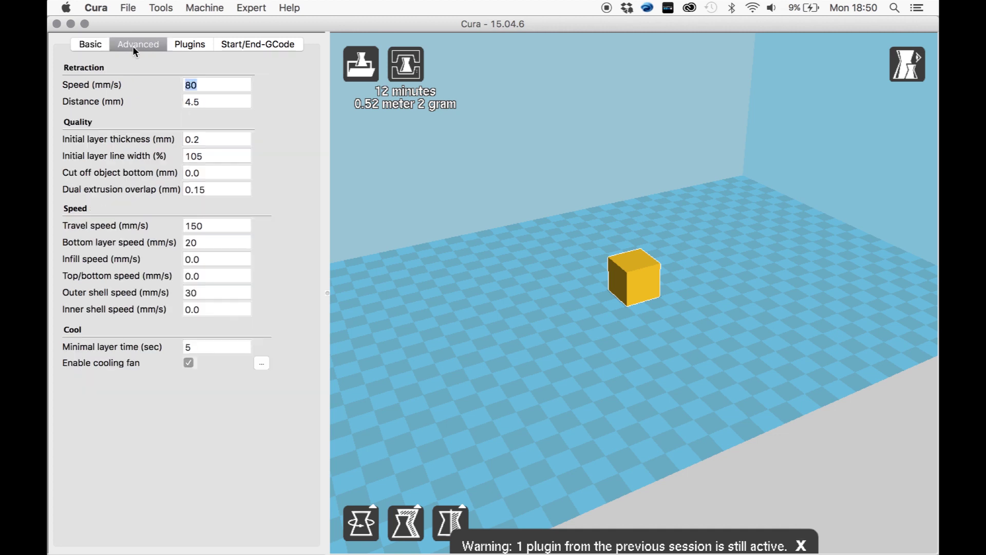
{"action": "left_click", "coordinate": [222, 157]}
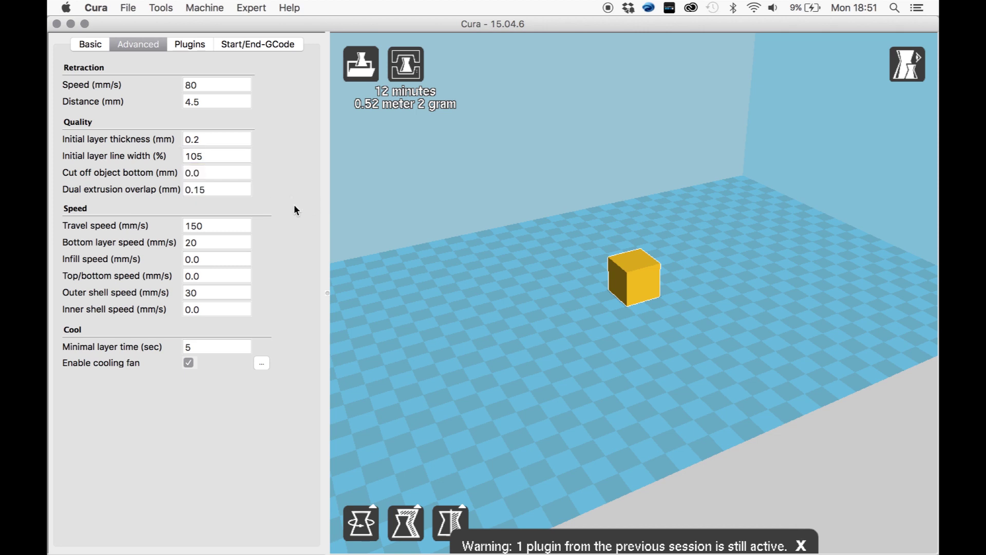
{"action": "double_click", "coordinate": [214, 293]}
{"action": "key", "text": "BackSpace"}
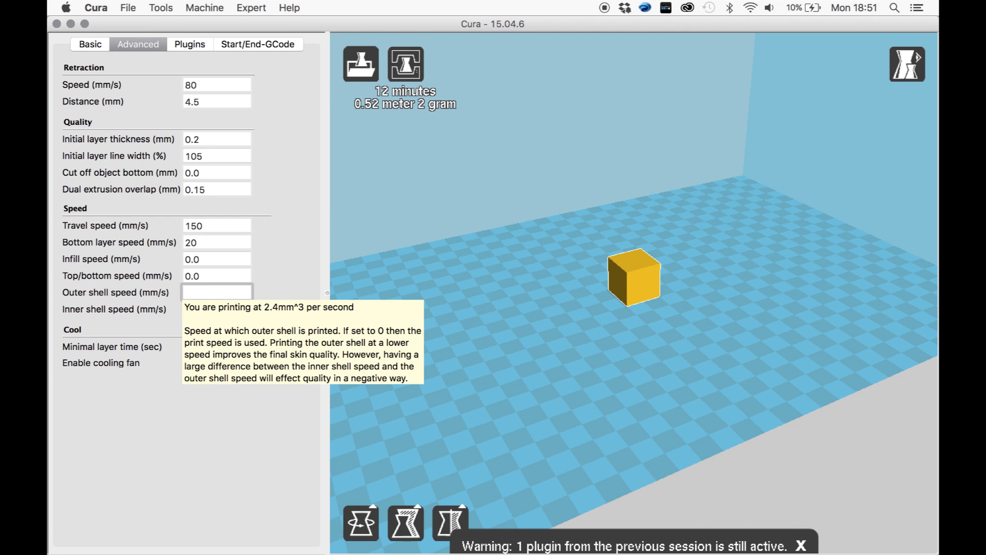
{"action": "type", "text": "30"}
{"action": "key", "text": "BackSpace"}
{"action": "key", "text": "BackSpace"}
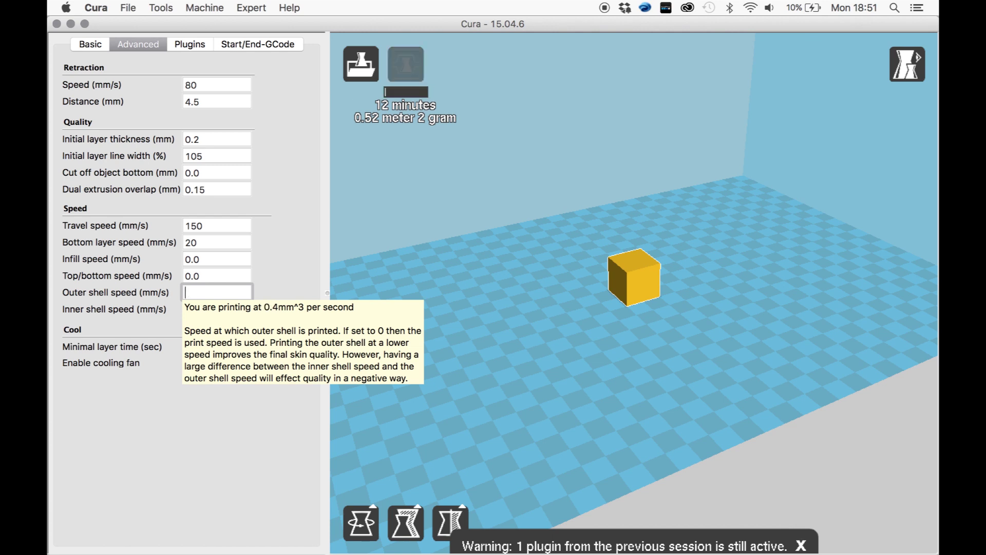
{"action": "type", "text": "0"}
{"action": "key", "text": "Tab"}
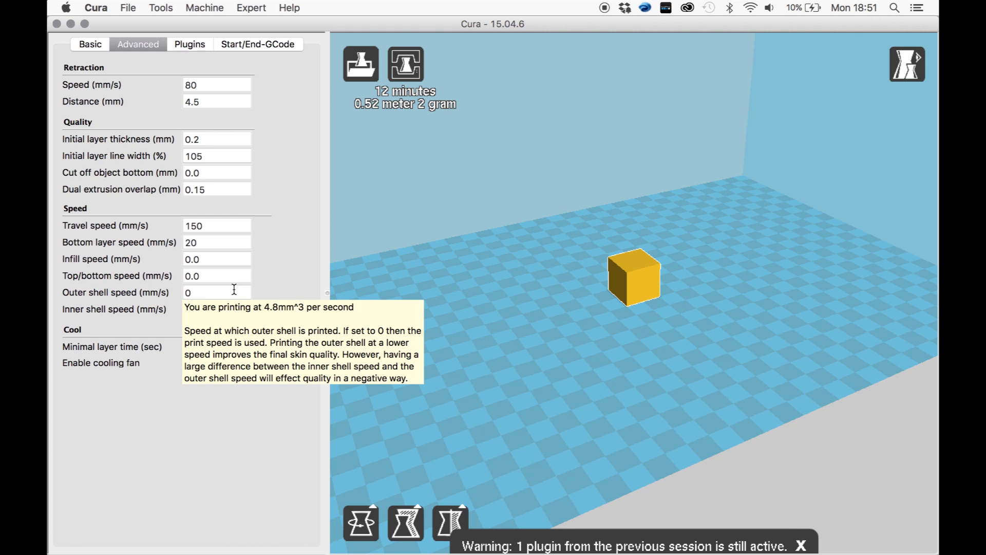
- Return to the Basic tab and review the print speed value
{"action": "left_click", "coordinate": [91, 44]}
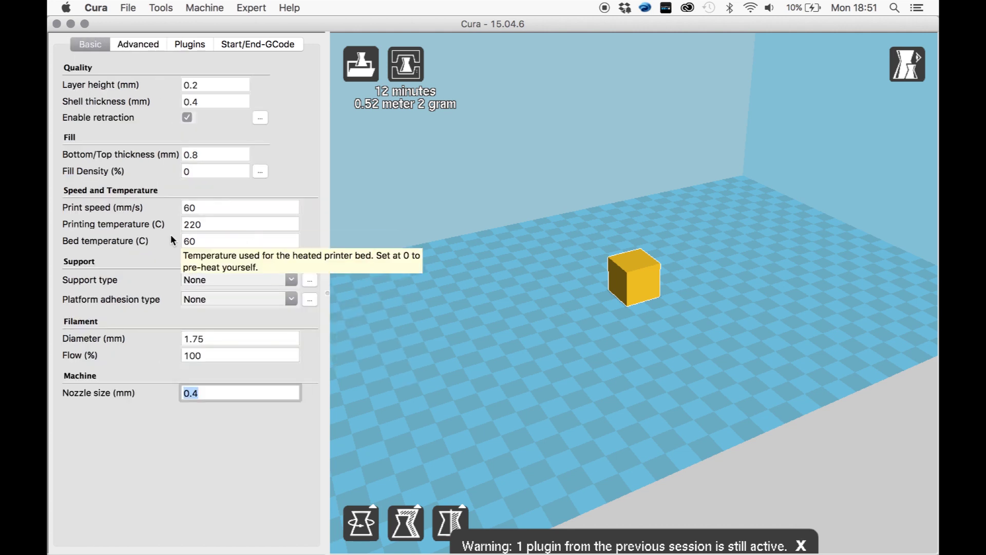
{"action": "left_click", "coordinate": [193, 208]}
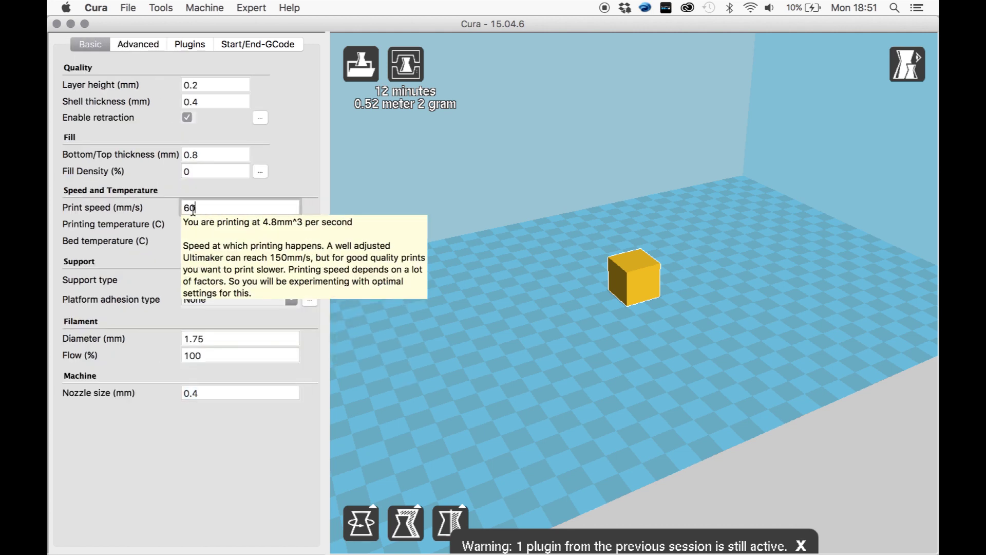
{"action": "double_click", "coordinate": [191, 208]}
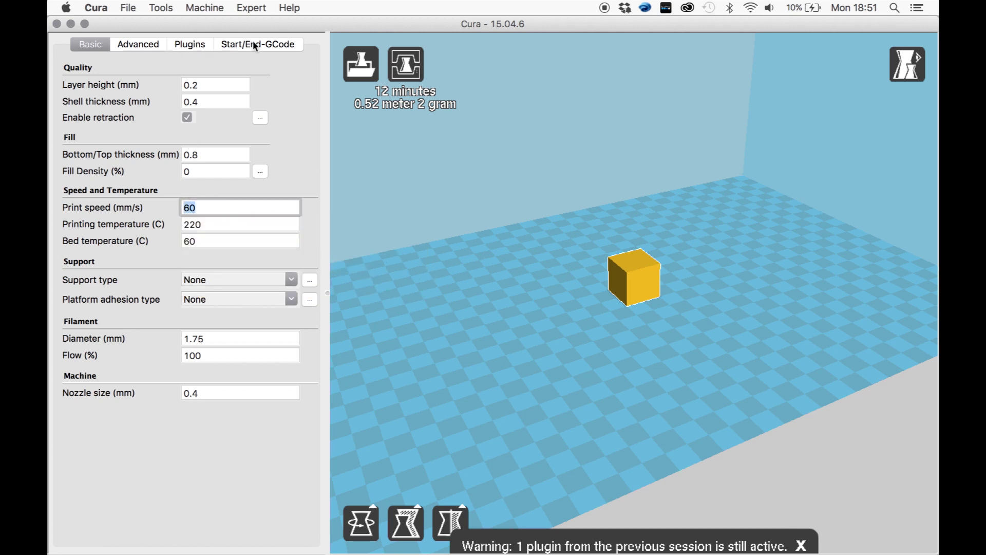
{"action": "left_click", "coordinate": [251, 7]}
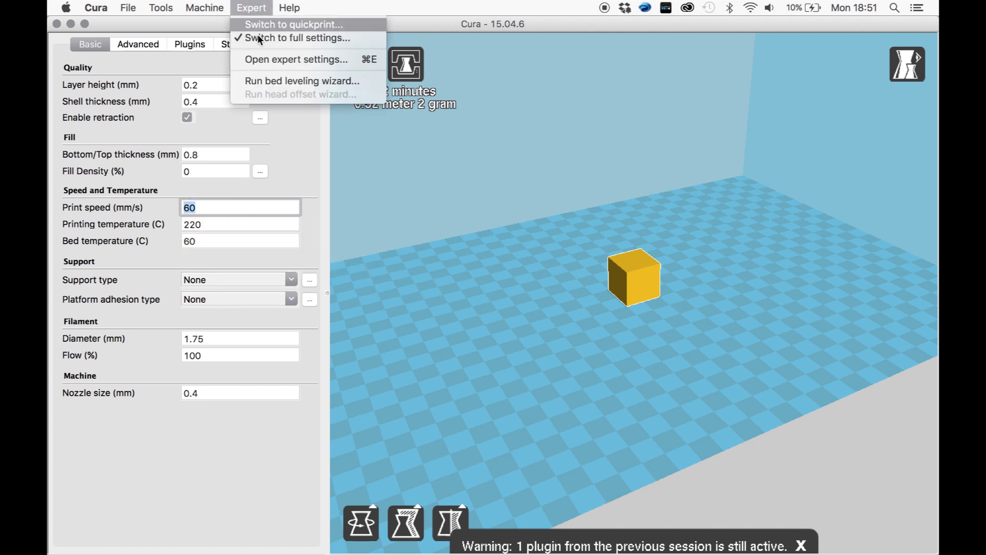
- In expert settings, turn off solid infill top and bottom and confirm with Ok
{"action": "left_click", "coordinate": [272, 58]}
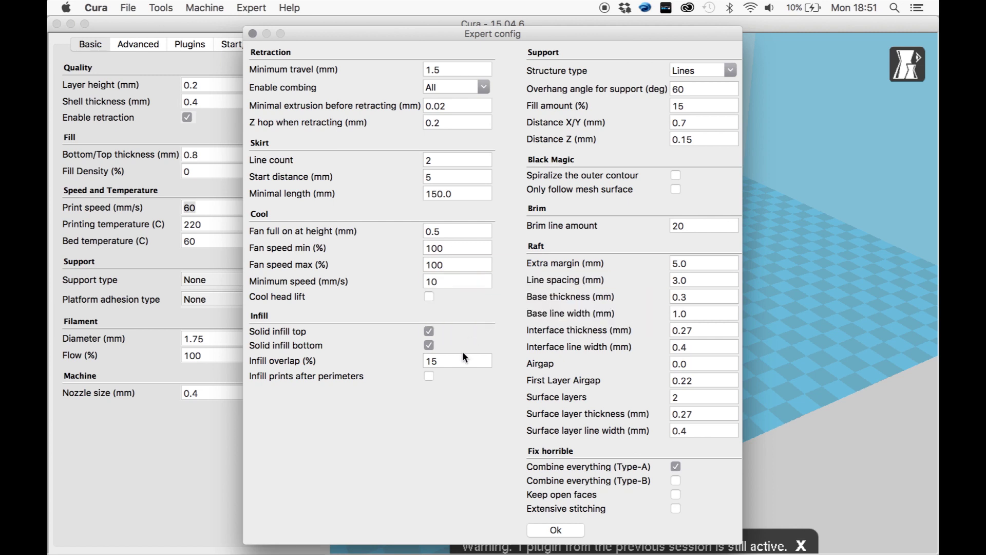
{"action": "left_click", "coordinate": [430, 332]}
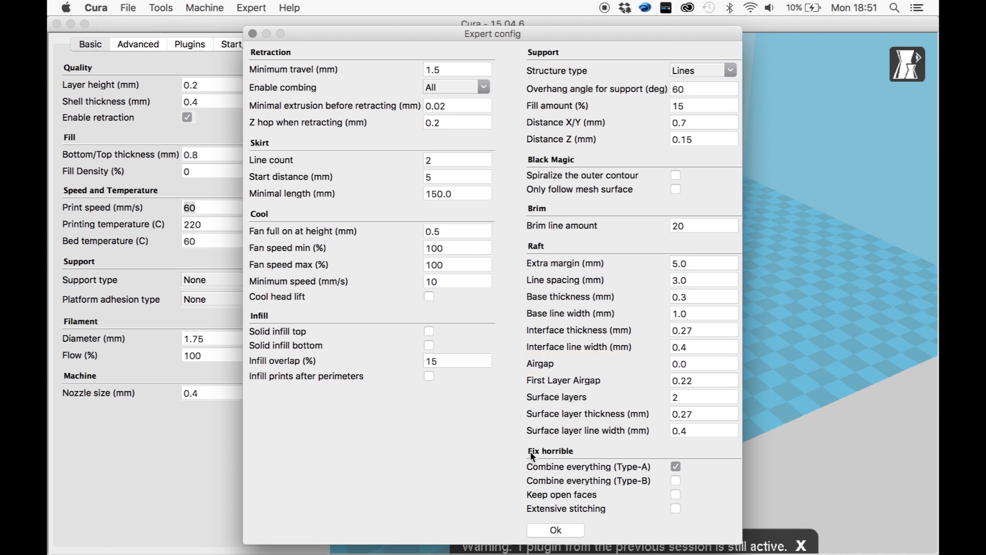
{"action": "left_click", "coordinate": [546, 529]}
- Switch to the layer view and show only the cube's lower layers
{"action": "left_click", "coordinate": [907, 64]}
{"action": "left_click", "coordinate": [919, 186]}
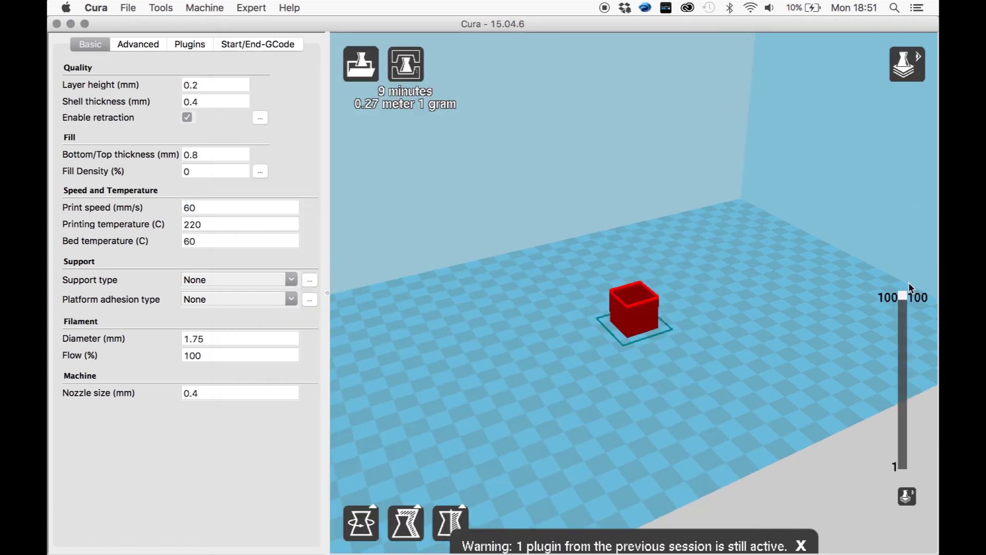
{"action": "mouse_move", "coordinate": [903, 300]}
{"action": "left_mouse_down"}
{"action": "mouse_move", "coordinate": [877, 467]}
{"action": "mouse_move", "coordinate": [881, 381]}
{"action": "mouse_move", "coordinate": [902, 299]}
{"action": "left_mouse_up"}
- Scale the cube to 0.5 on Z, making it 20×20×10 mm
{"action": "left_click", "coordinate": [417, 522]}
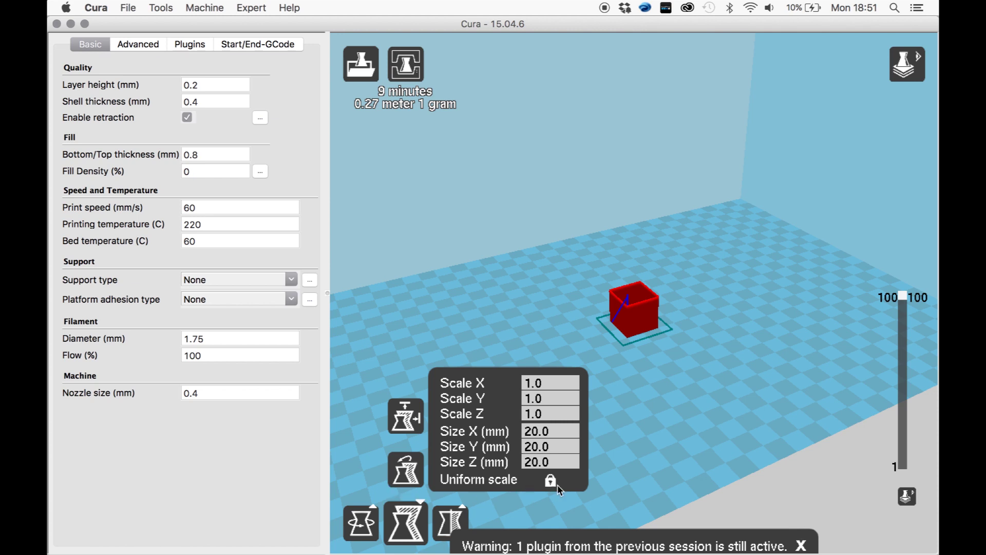
{"action": "left_click", "coordinate": [547, 414]}
{"action": "type", "text": "5"}
{"action": "key", "text": "BackSpace"}
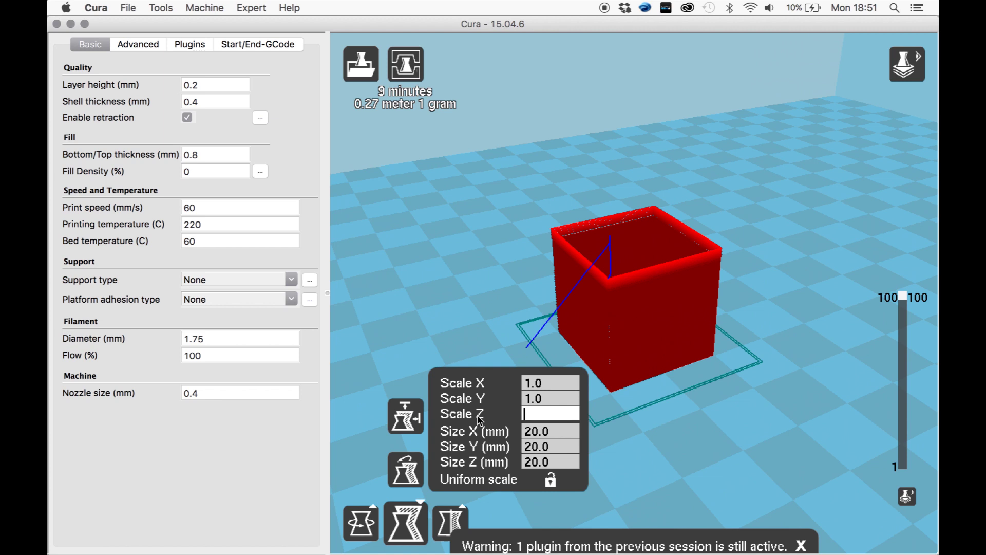
{"action": "type", "text": "0.5"}
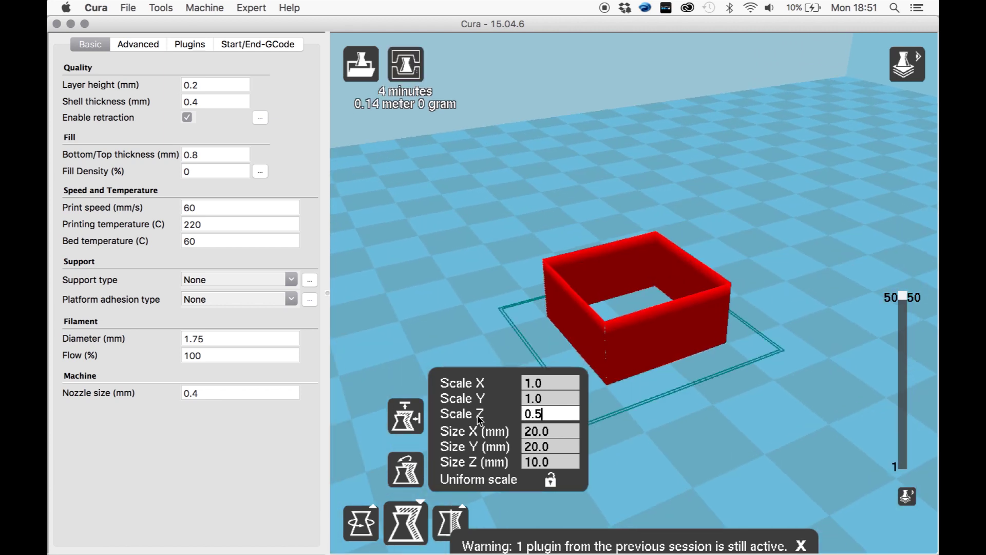
{"action": "left_click", "coordinate": [671, 444]}
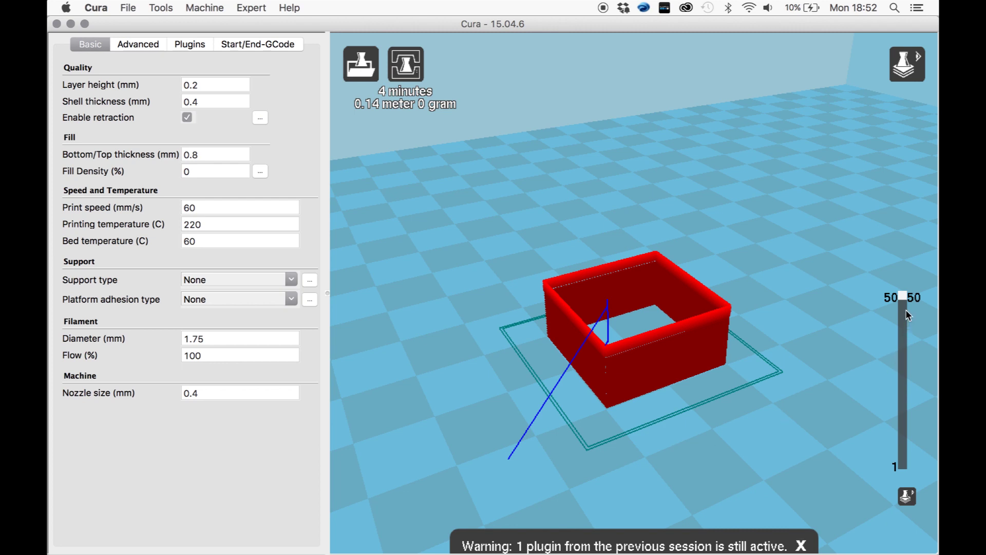
- Scrub through the 50 sliced layers and review the Start/End-GCode and Plugins tabs
{"action": "left_click_drag", "start_coordinate": [906, 300], "coordinate": [906, 465]}
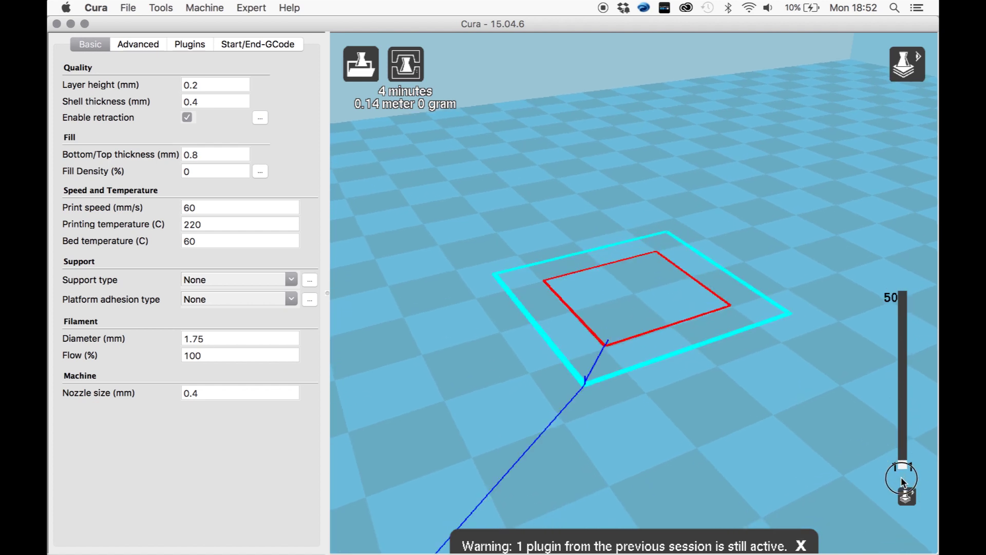
{"action": "left_click", "coordinate": [905, 486]}
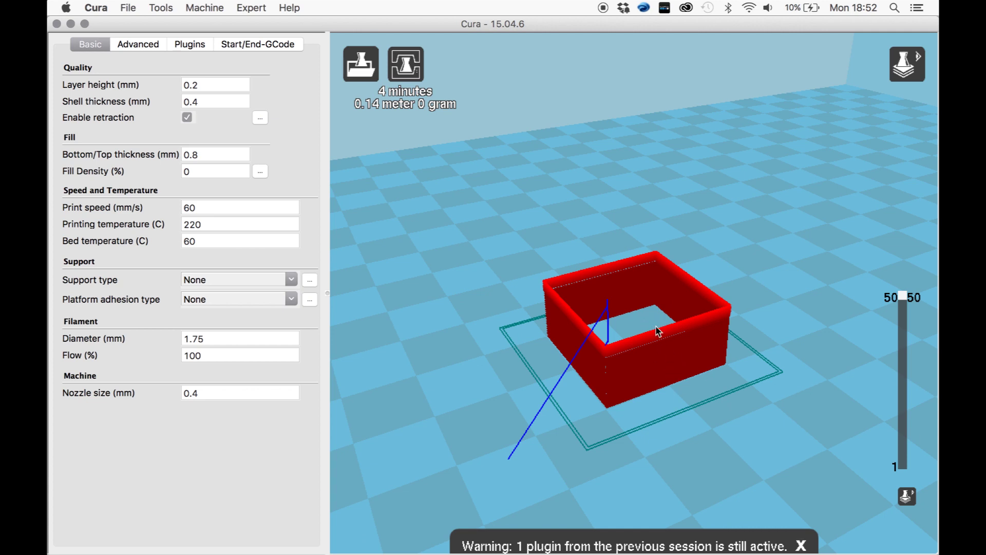
{"action": "left_click", "coordinate": [244, 45]}
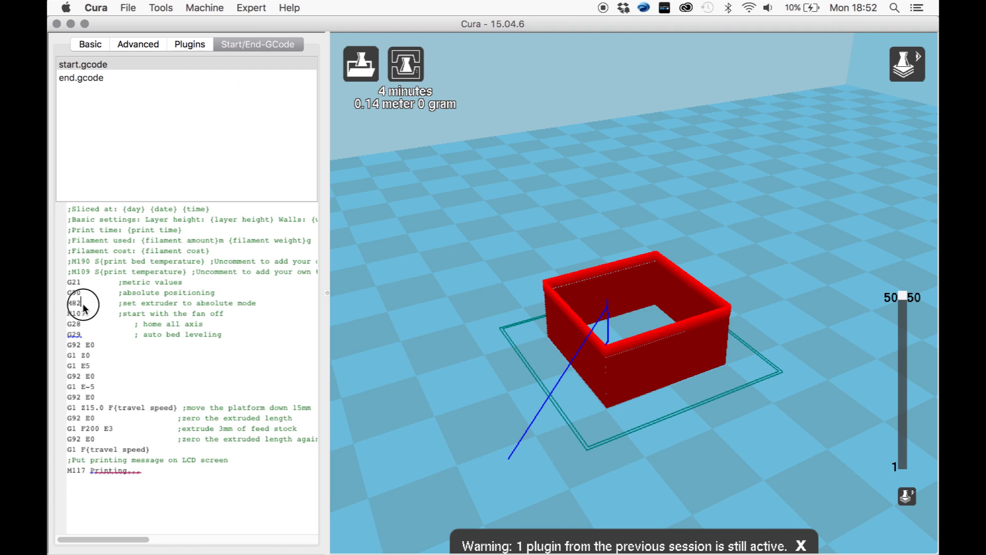
{"action": "left_click", "coordinate": [186, 44]}
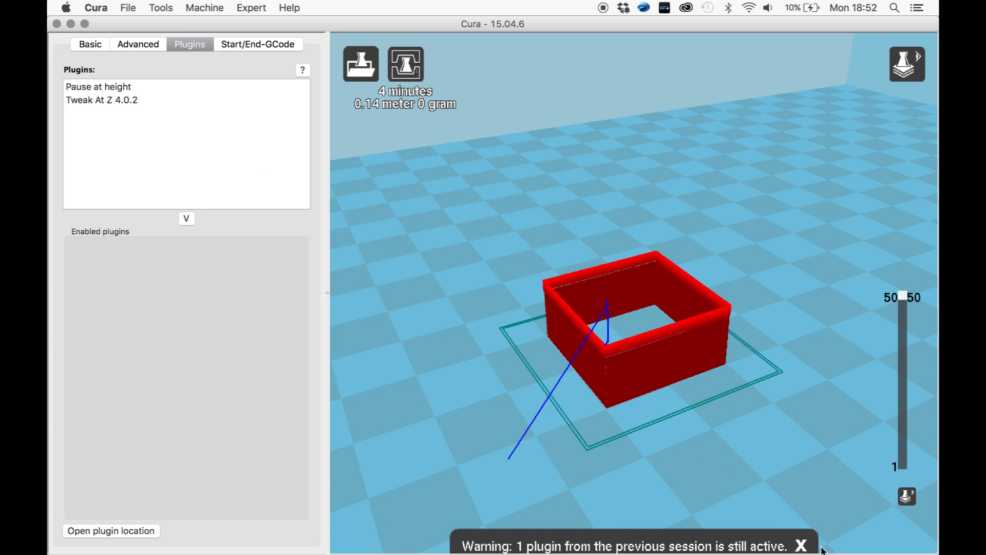
- Dismiss the plugin warning, return to Basic settings and bring Pronterface forward
{"action": "left_click", "coordinate": [801, 546]}
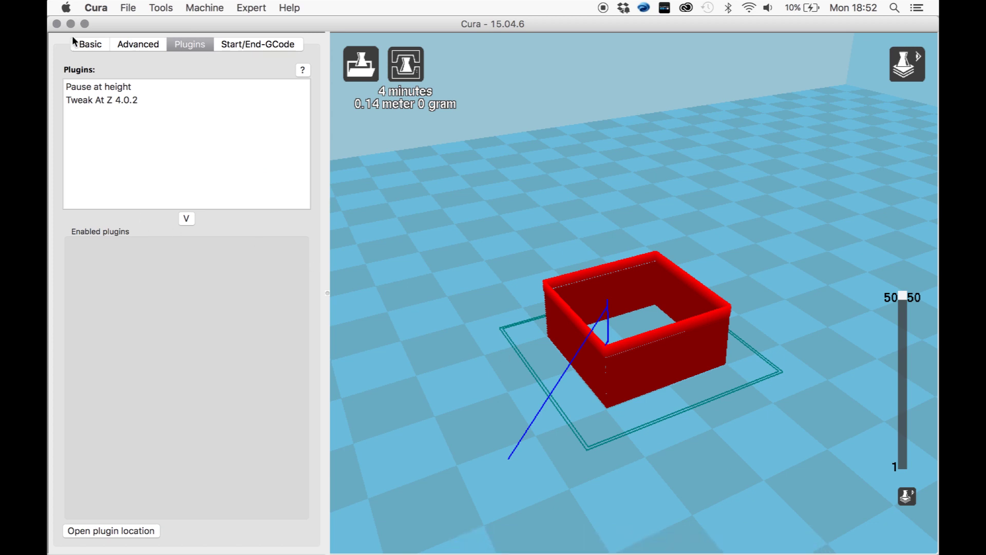
{"action": "left_click", "coordinate": [88, 44]}
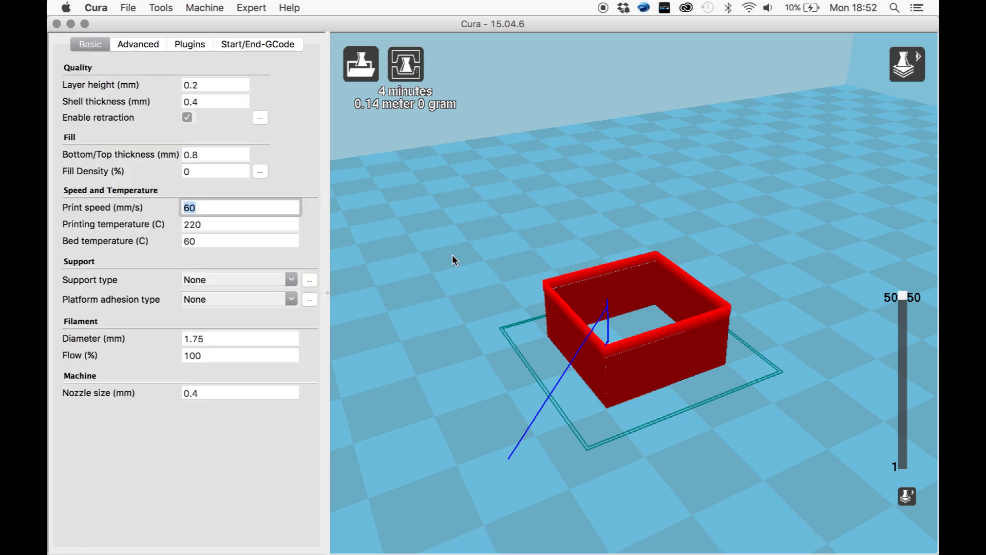
{"action": "key", "text": "ctrl+Up"}
{"action": "left_click", "coordinate": [396, 246]}
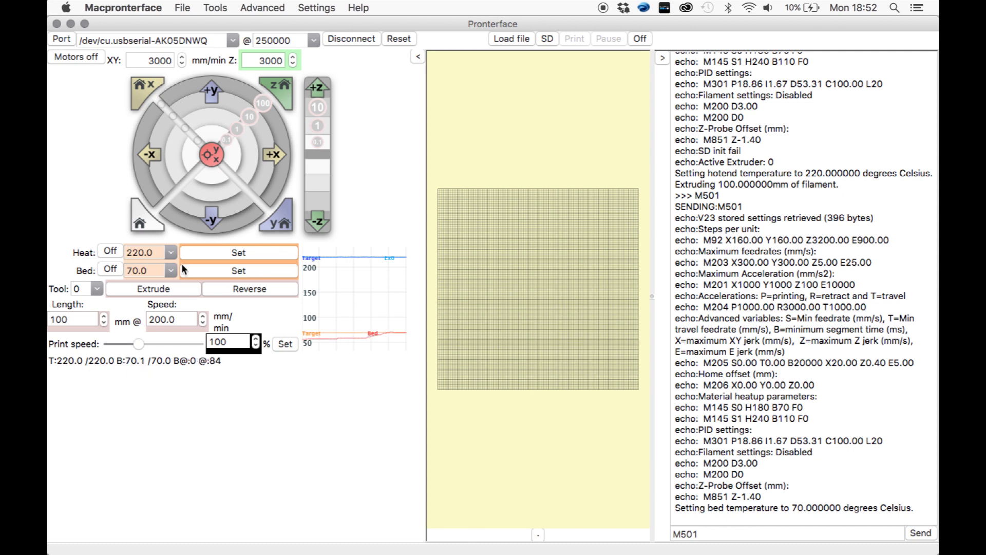
- Disconnect Pronterface from the printer to free the serial port, then bring Cura back to front
{"action": "left_click", "coordinate": [351, 39]}
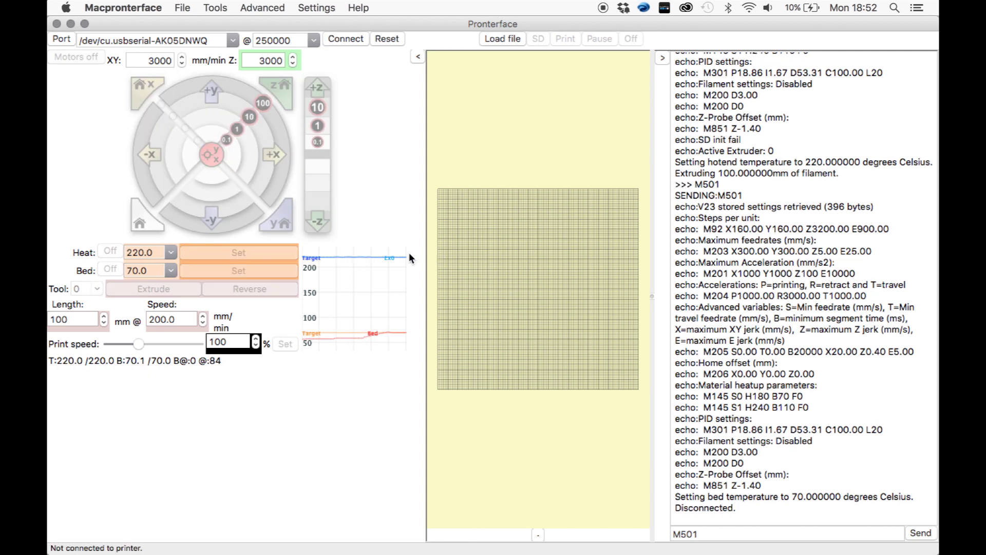
{"action": "key", "text": "ctrl+Up"}
{"action": "left_click", "coordinate": [370, 238]}
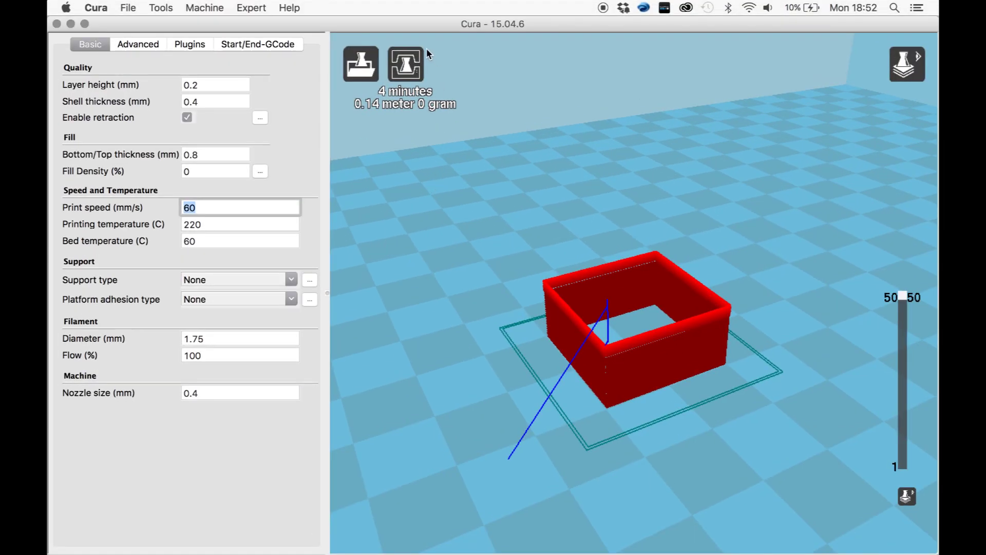
- Start printing the hollow half-height cube over USB from Cura
{"action": "left_click", "coordinate": [406, 65]}
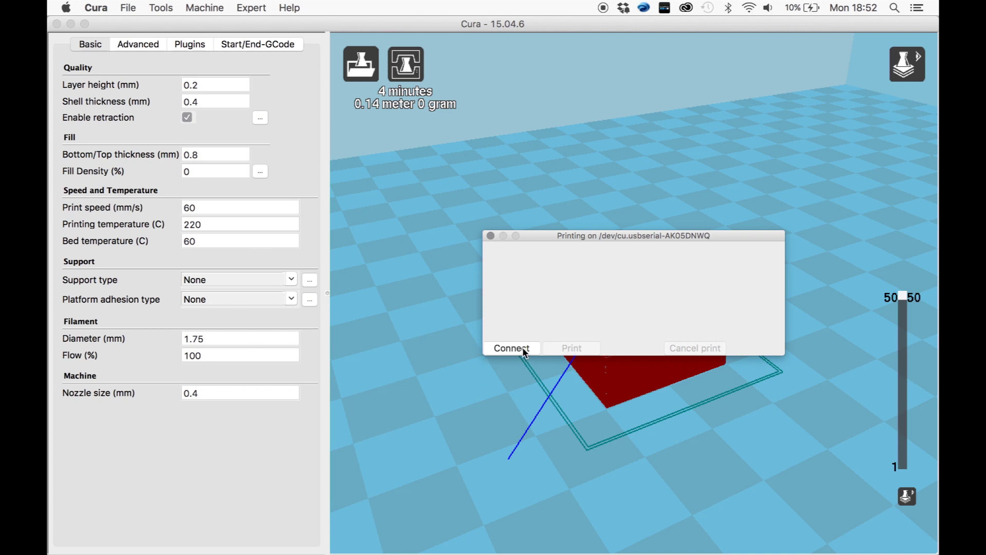
{"action": "left_click", "coordinate": [572, 347]}
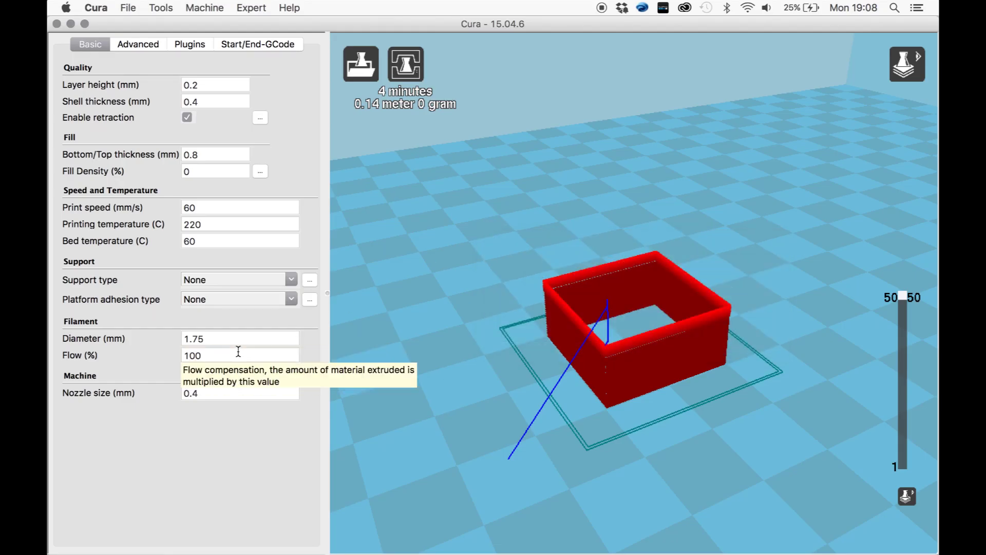
- Lower Flow from 100% to 95% and open the USB printing window
{"action": "left_click", "coordinate": [215, 355]}
{"action": "key", "text": "BackSpace"}
{"action": "key", "text": "BackSpace"}
{"action": "key", "text": "BackSpace"}
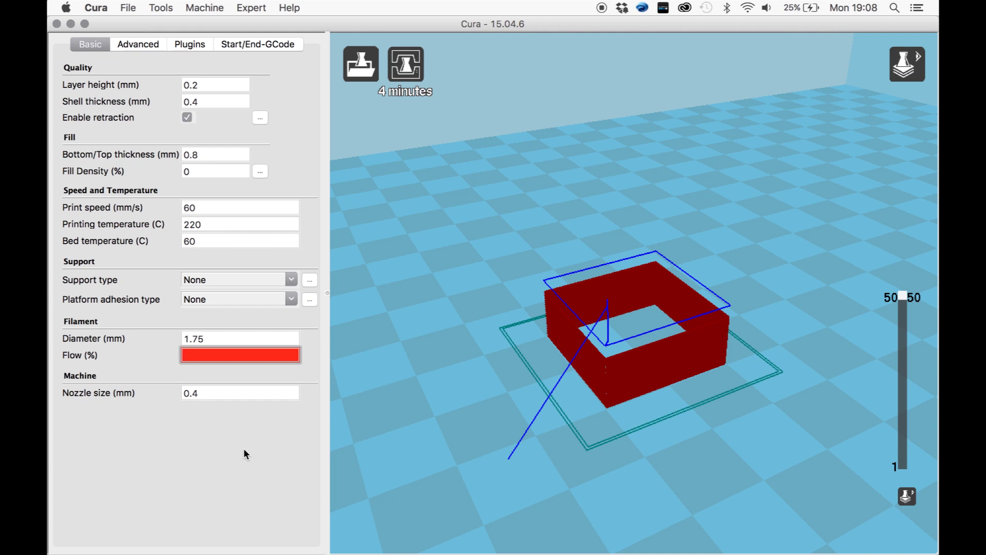
{"action": "left_click", "coordinate": [214, 394]}
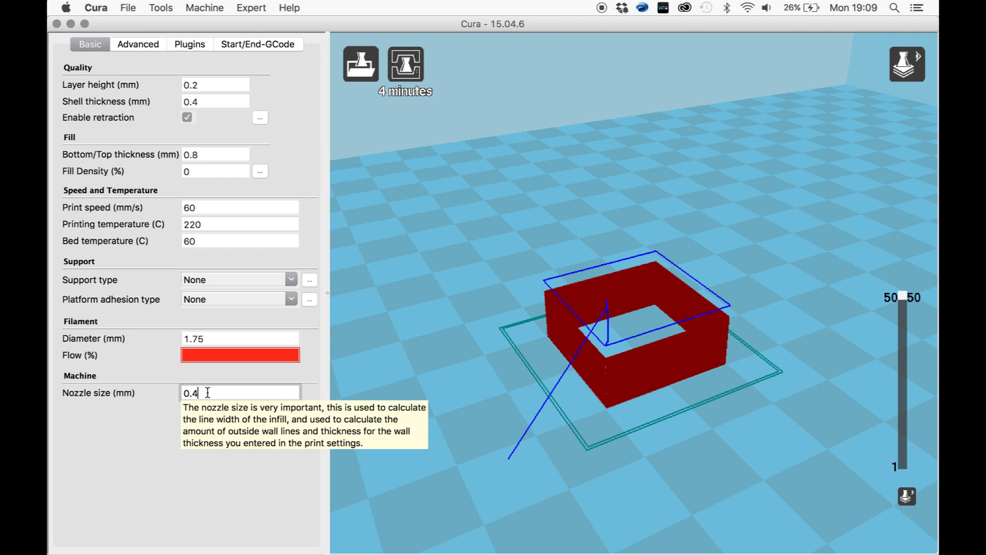
{"action": "left_click", "coordinate": [201, 353]}
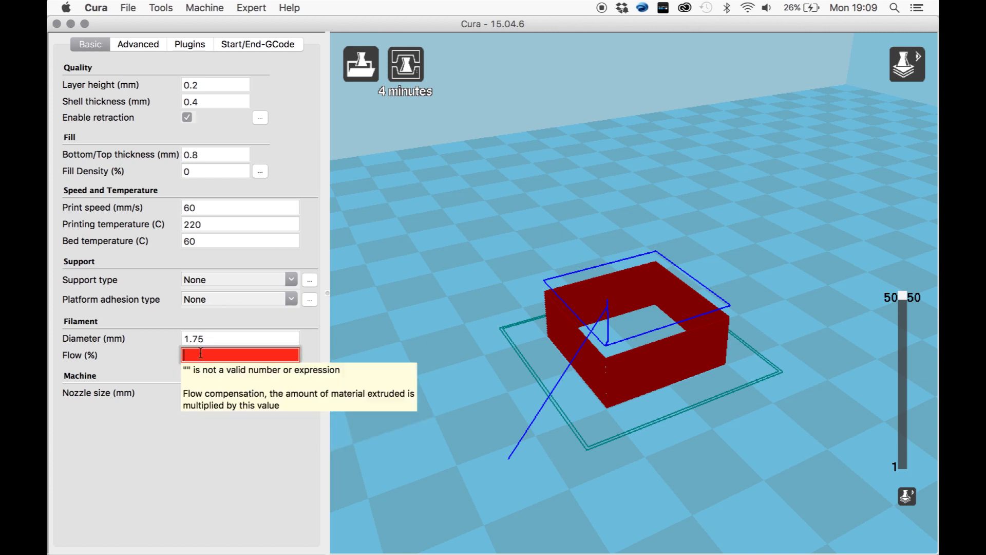
{"action": "type", "text": "100"}
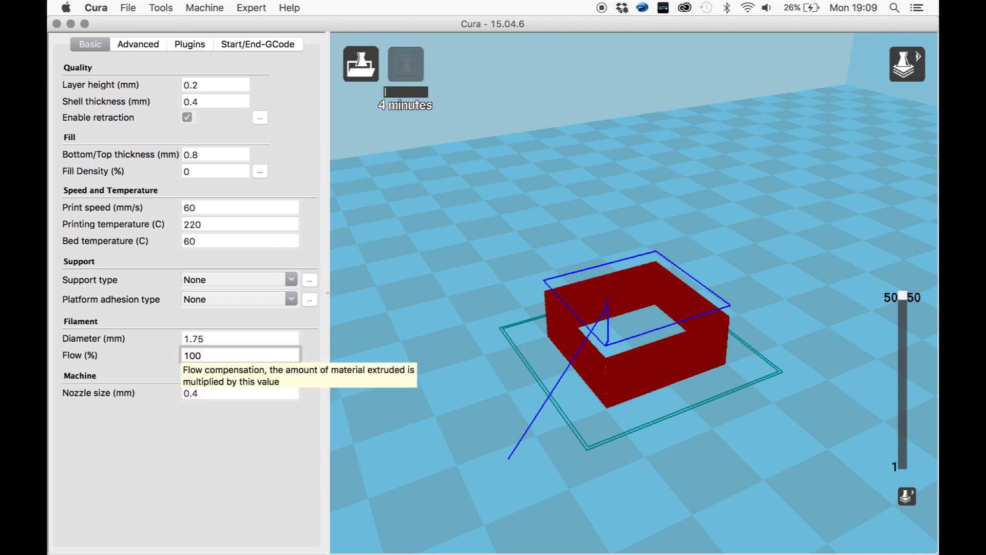
{"action": "key", "text": "BackSpace"}
{"action": "key", "text": "BackSpace"}
{"action": "key", "text": "BackSpace"}
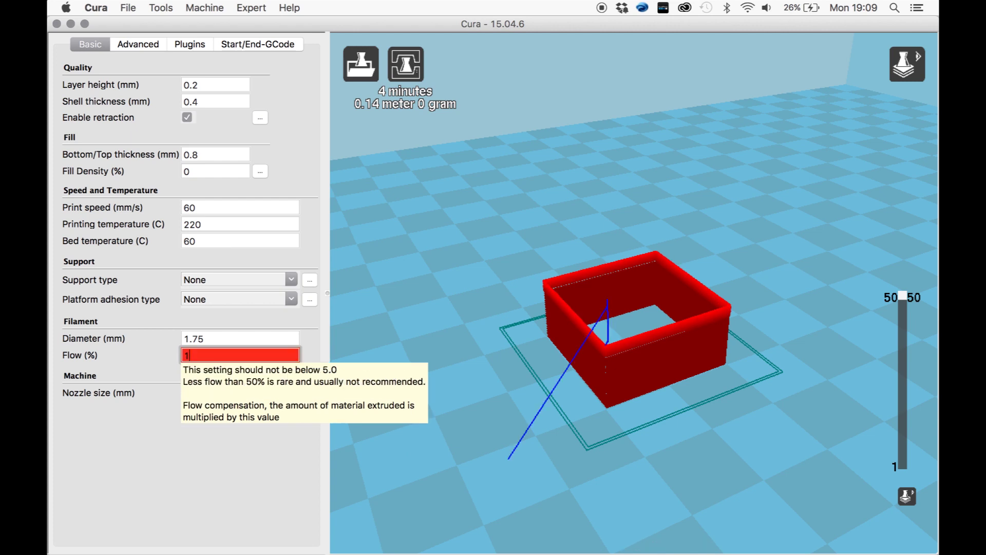
{"action": "type", "text": "95"}
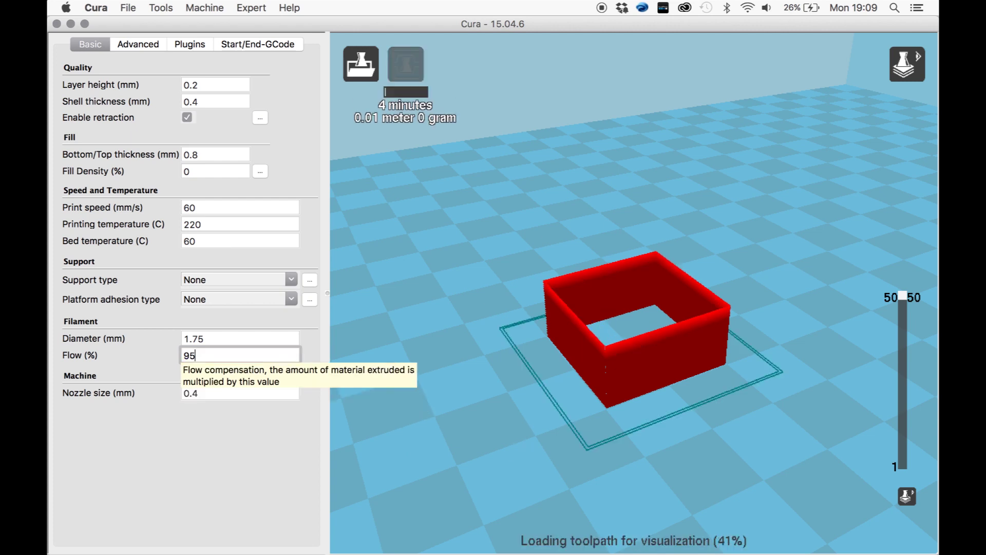
{"action": "left_click", "coordinate": [240, 241]}
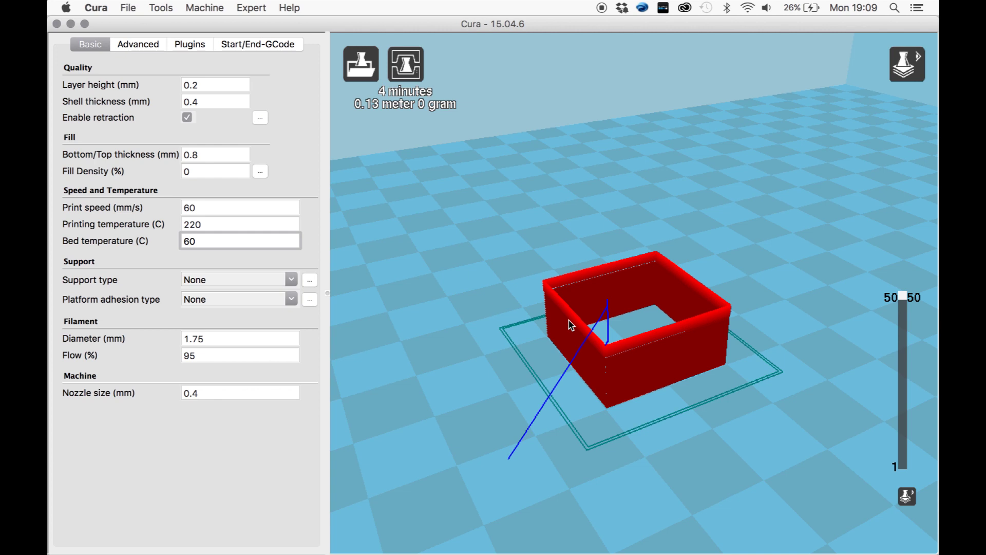
{"action": "left_click", "coordinate": [414, 73]}
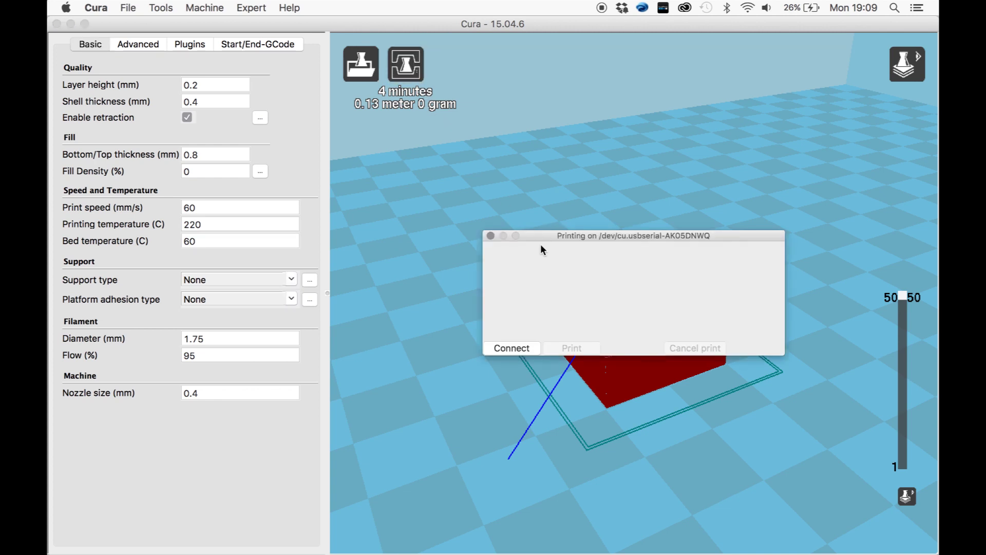
- Connect to the printer over USB and close the printing window after the print finishes
{"action": "left_click", "coordinate": [511, 348]}
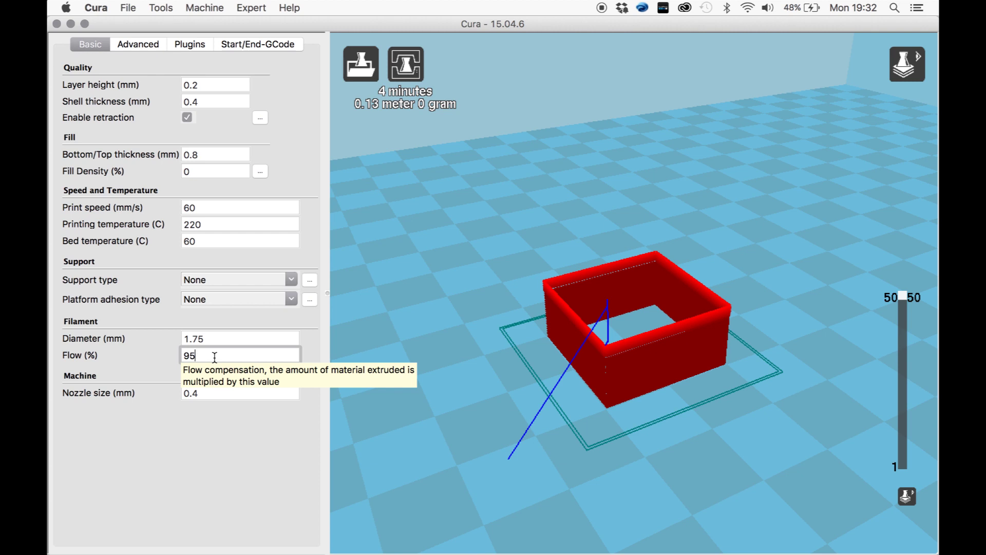
- Change Flow from 95% to 90% to re-slice the cube, then open USB printing
{"action": "key", "text": "BackSpace"}
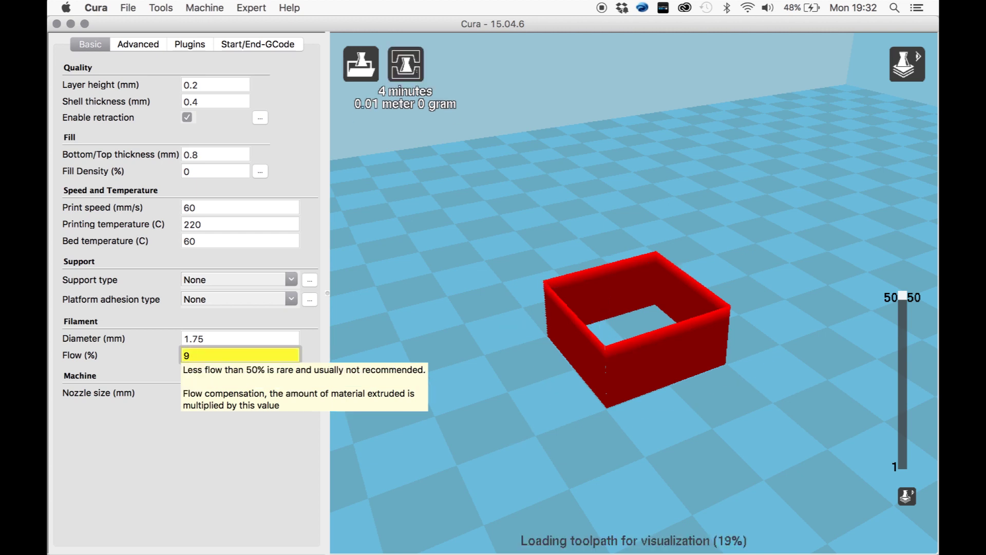
{"action": "type", "text": "0"}
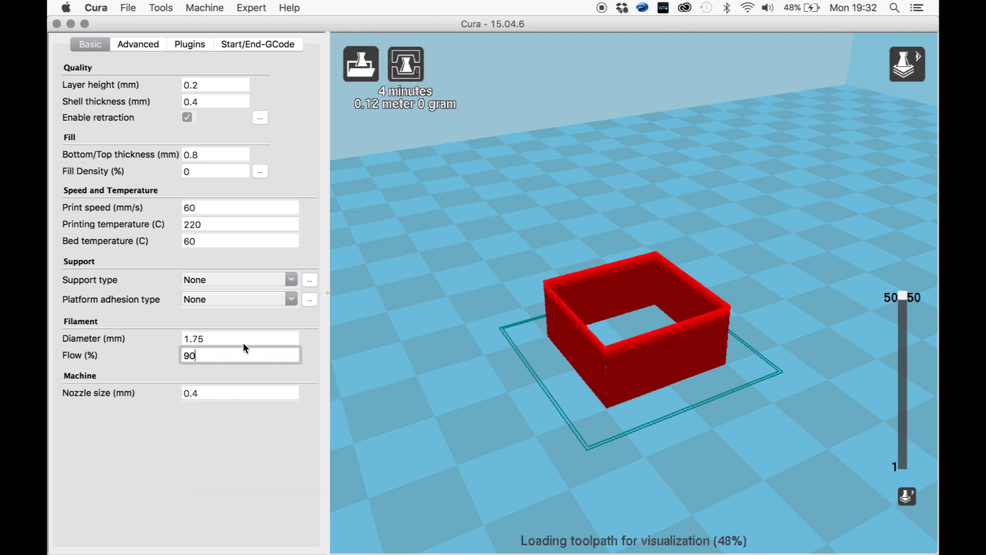
{"action": "left_click", "coordinate": [241, 338]}
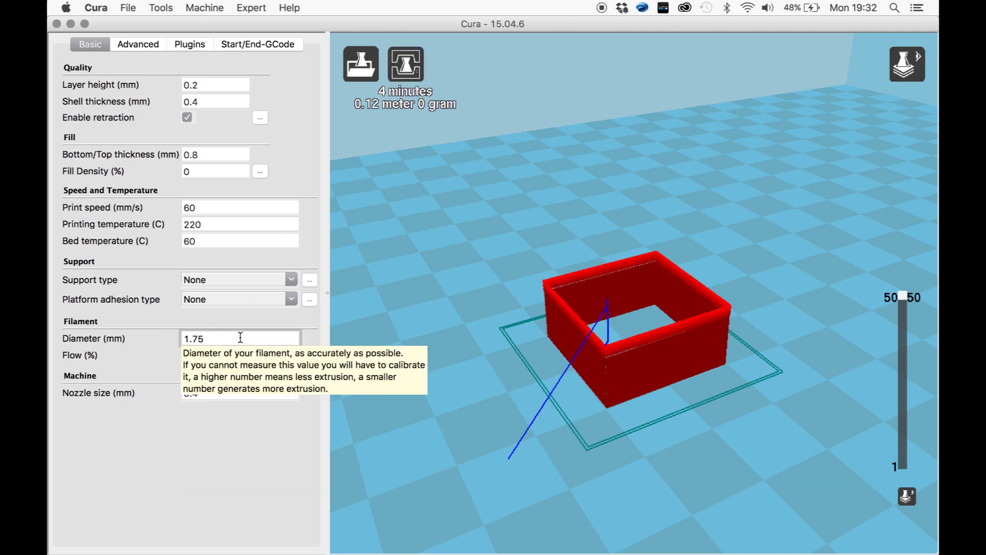
{"action": "left_click", "coordinate": [406, 65]}
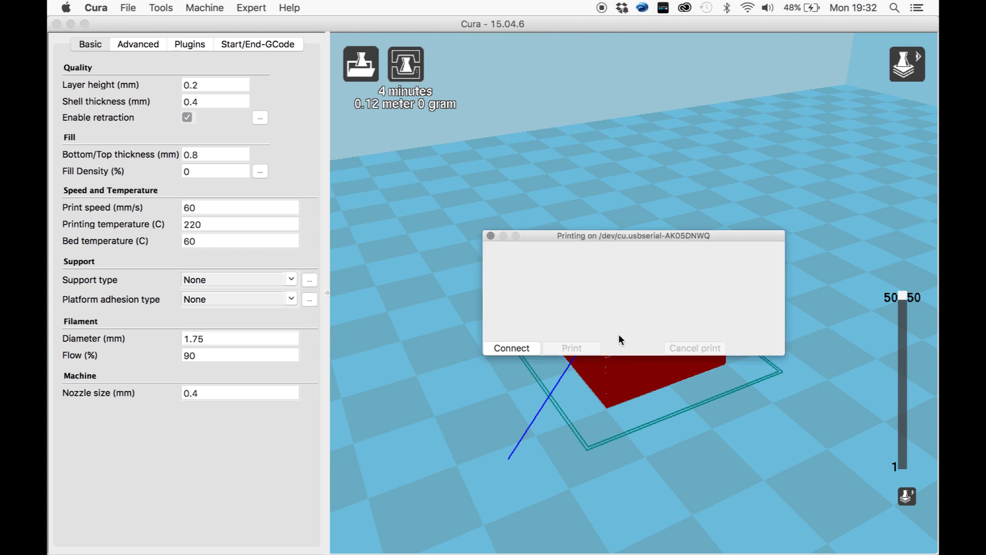